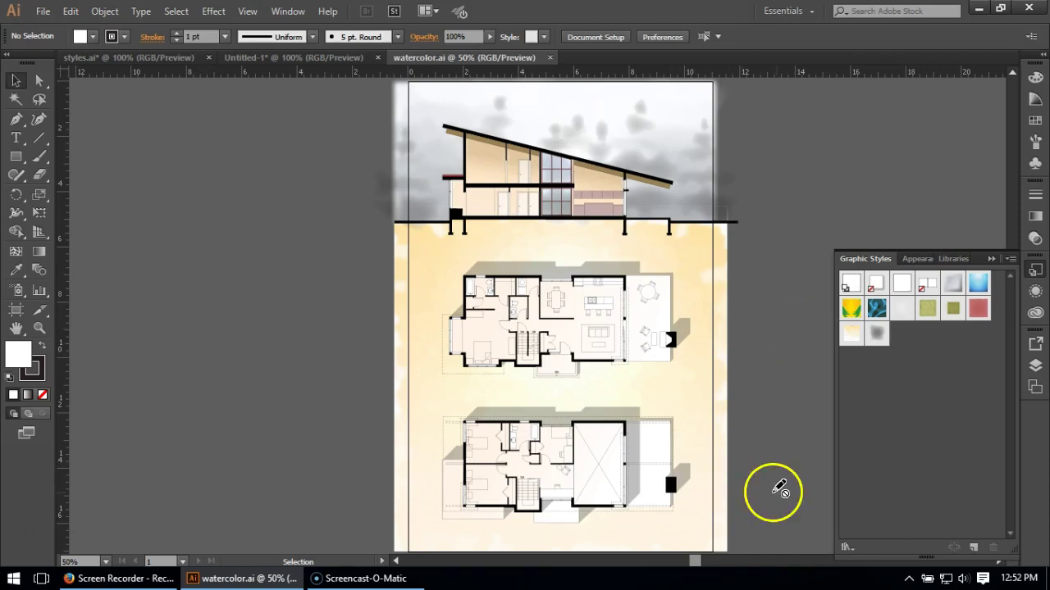
# Switch to the Untitled-1 document and select the upper of the two overlapping rounded rectangles.
pyautogui.click(339, 293)
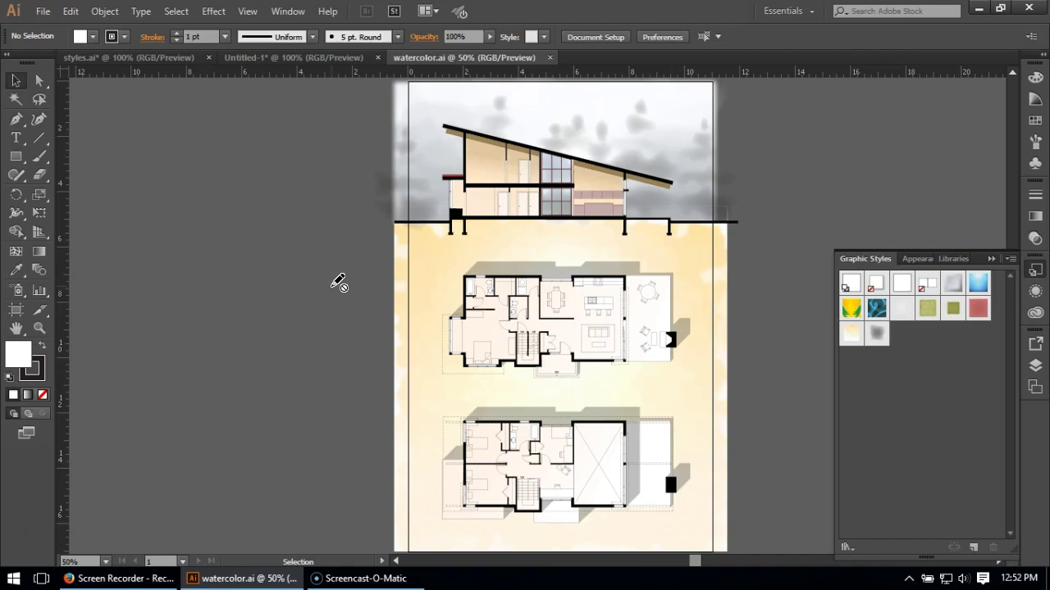
pyautogui.click(320, 57)
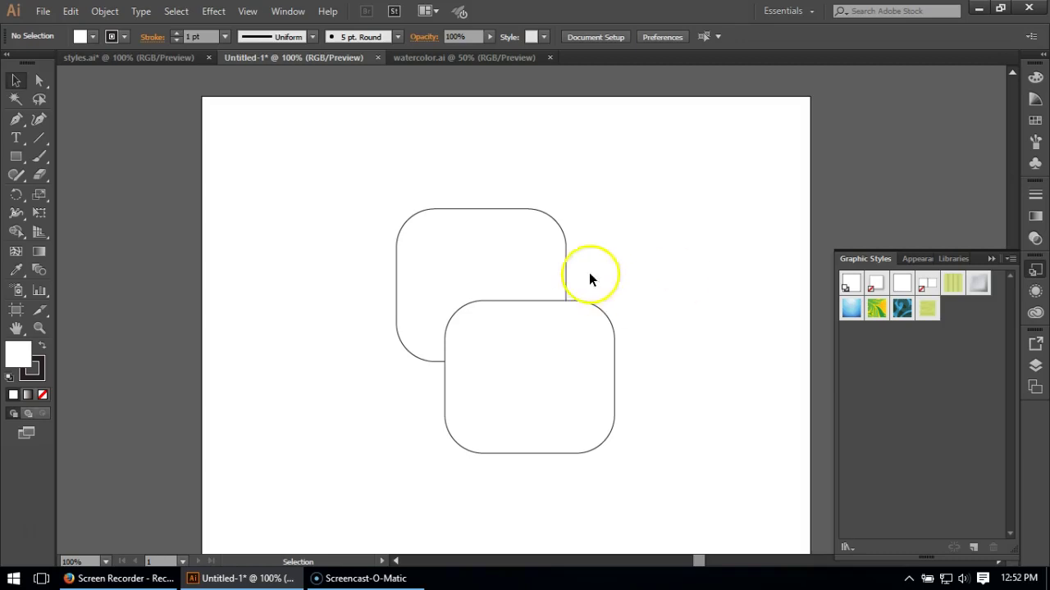
pyautogui.click(520, 260)
pyautogui.click(213, 11)
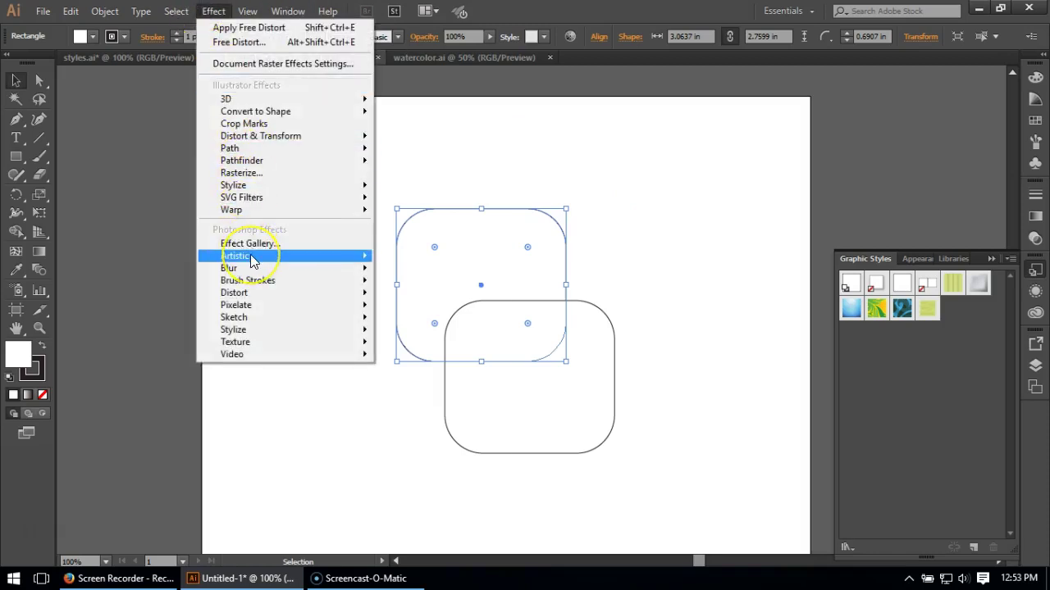
pyautogui.moveTo(250, 255)
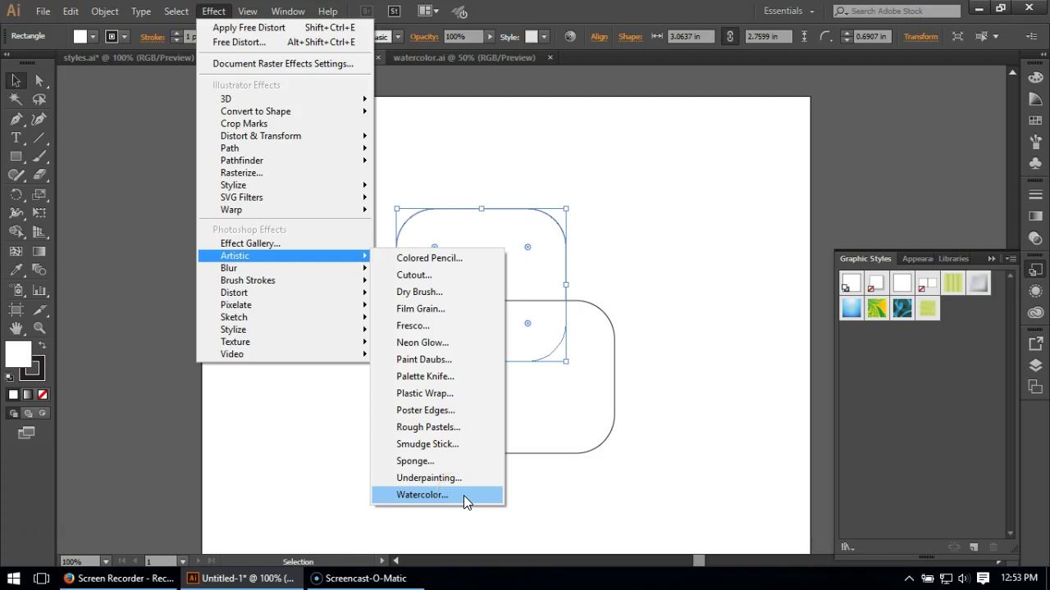
pyautogui.press('Escape')
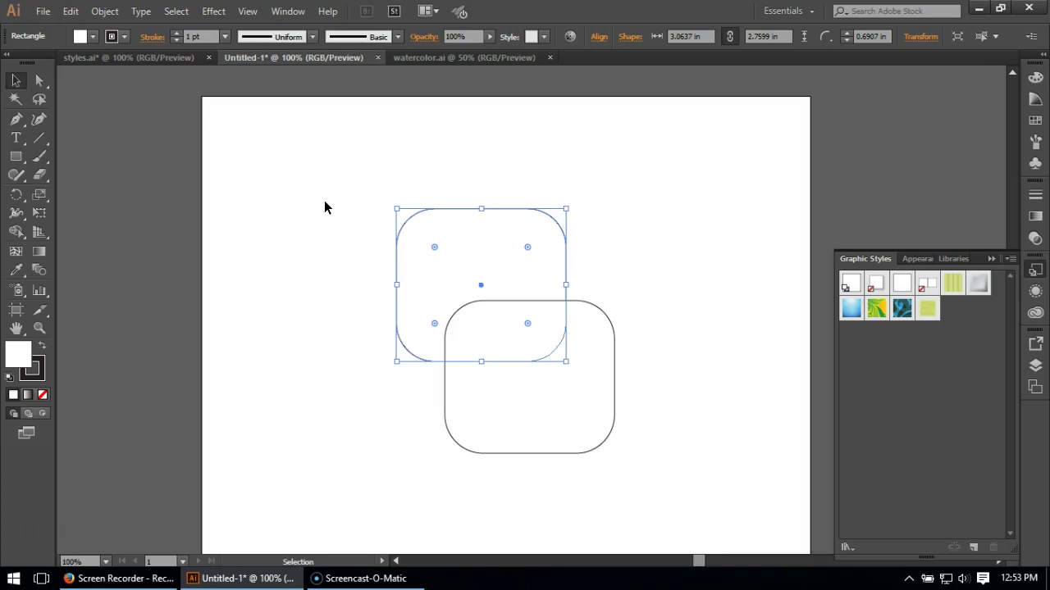
pyautogui.click(213, 12)
pyautogui.moveTo(284, 310)
pyautogui.click(421, 58)
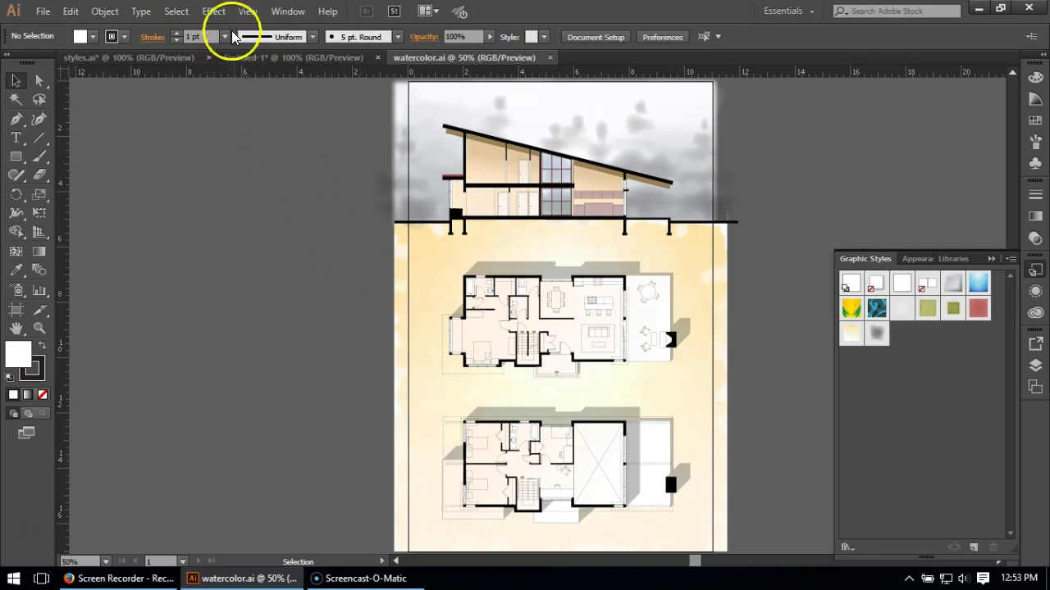
pyautogui.click(215, 11)
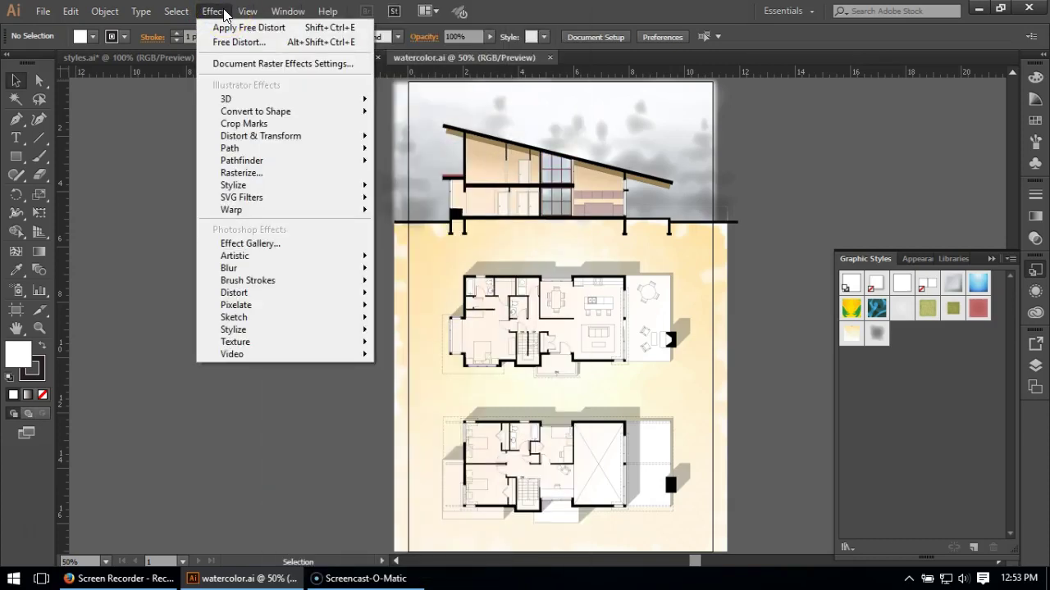
pyautogui.click(298, 59)
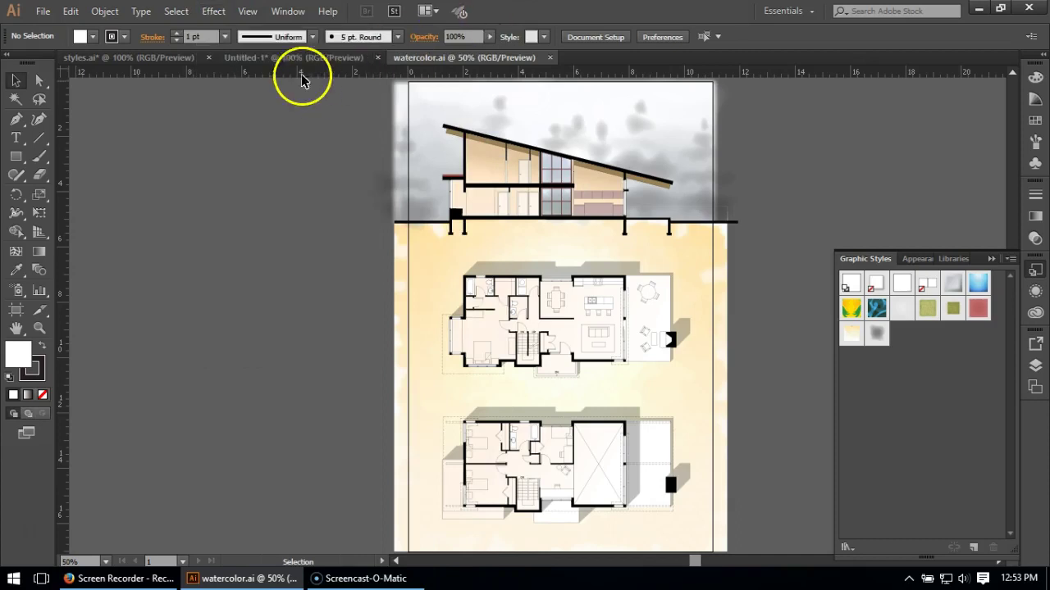
pyautogui.click(293, 57)
# Fill the selected rounded rectangle with the light yellow-green swatch.
pyautogui.click(213, 12)
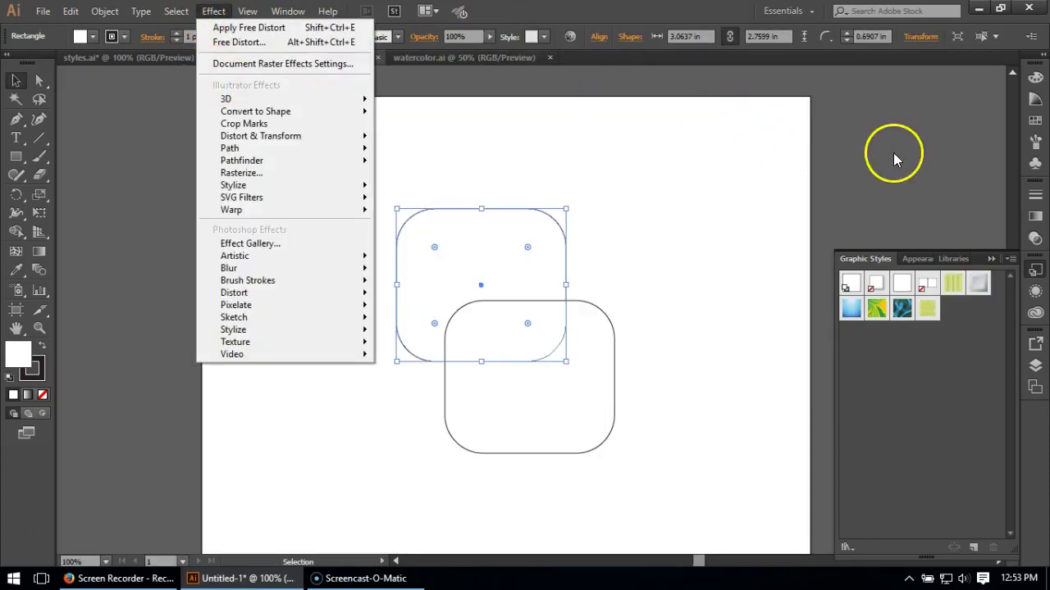
pyautogui.click(1035, 120)
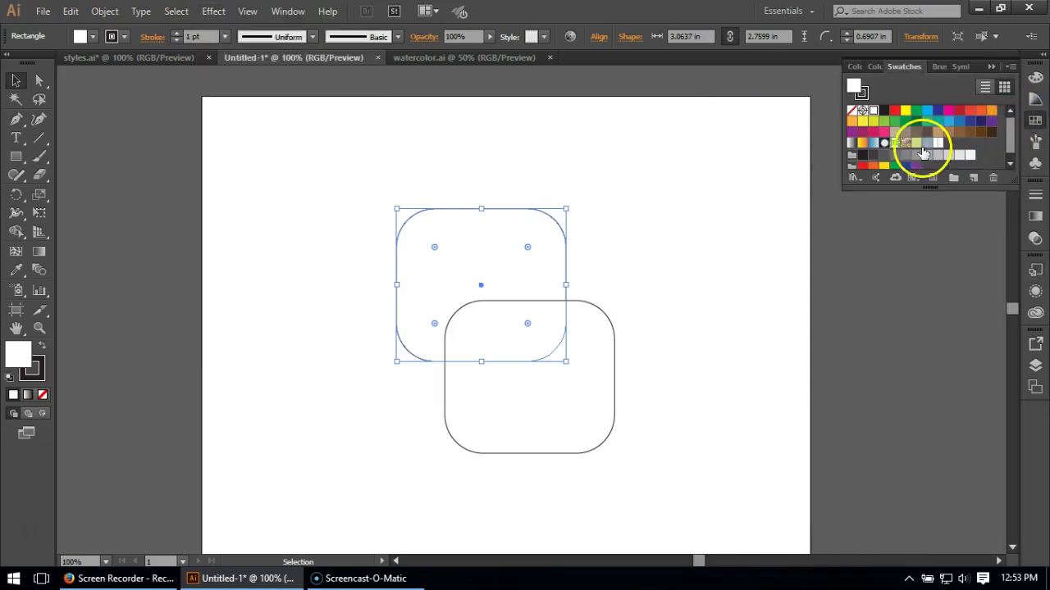
pyautogui.click(915, 143)
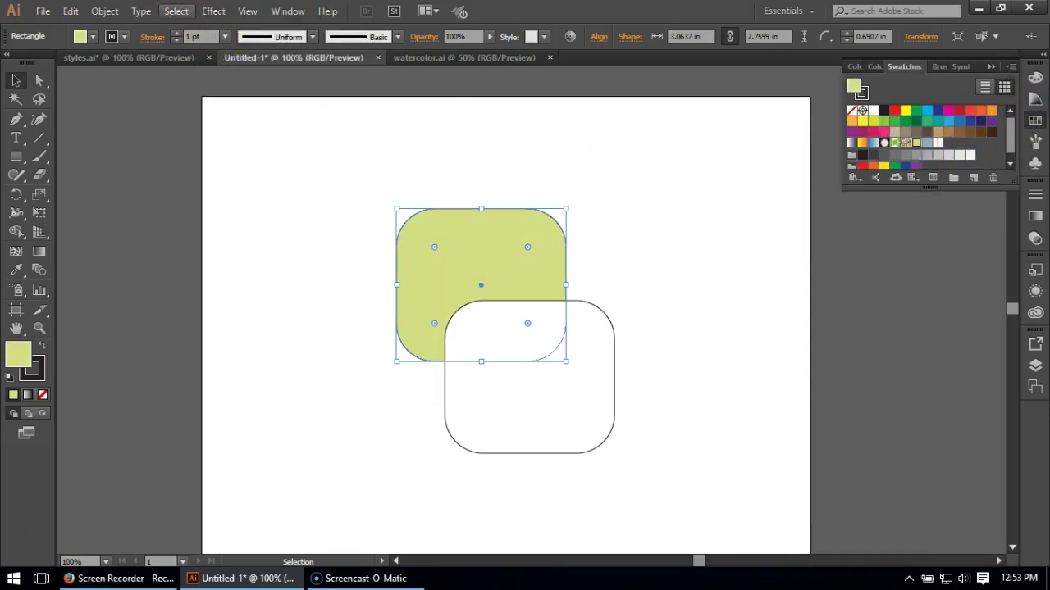
# Target the rectangle's fill in its appearance attributes and start the Stained Glass texture effect on it.
pyautogui.click(213, 12)
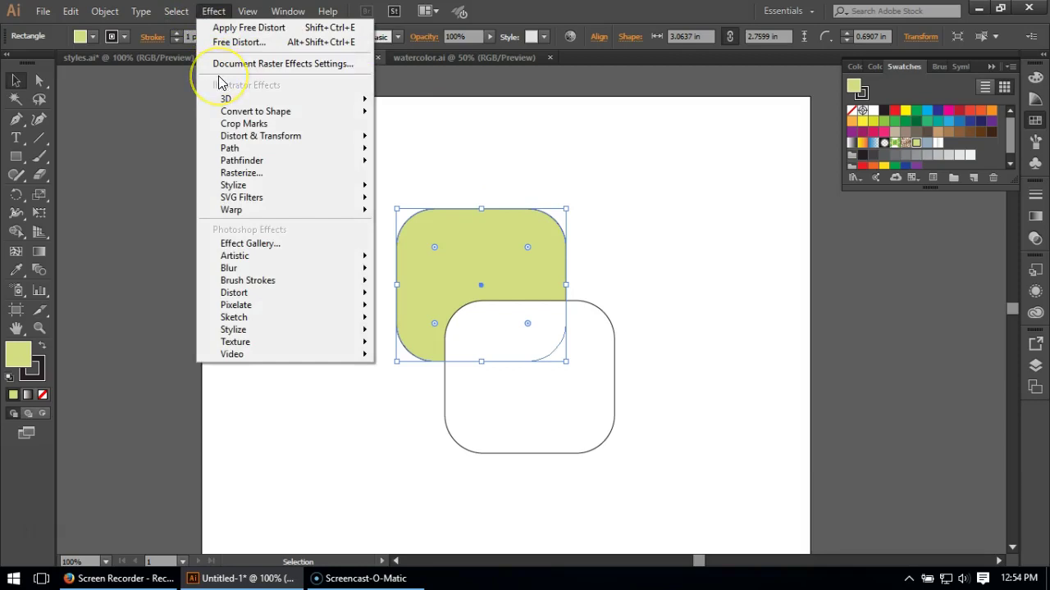
pyautogui.click(1034, 295)
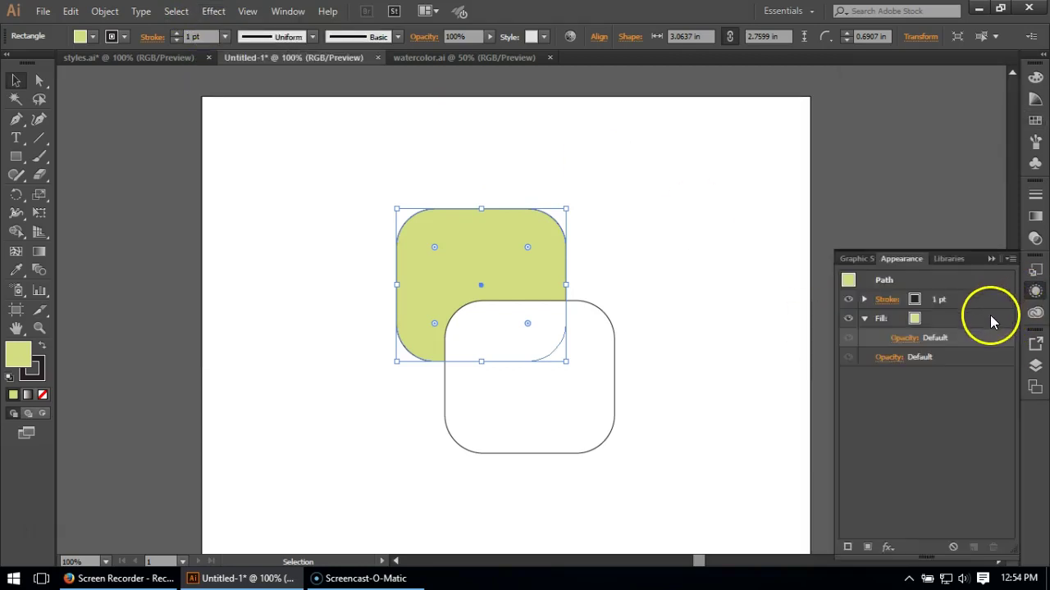
pyautogui.click(931, 325)
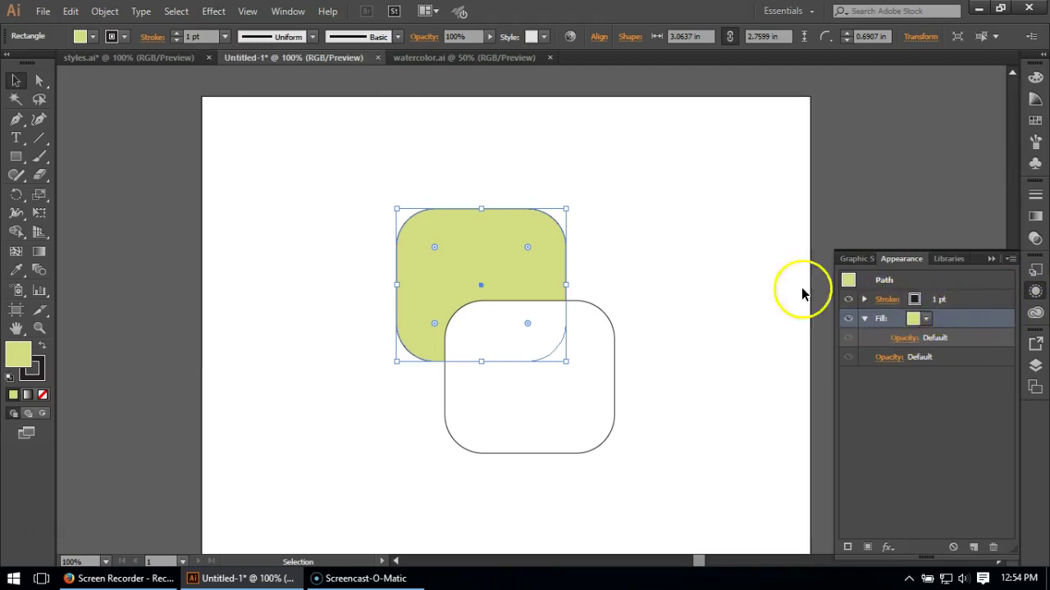
pyautogui.click(894, 328)
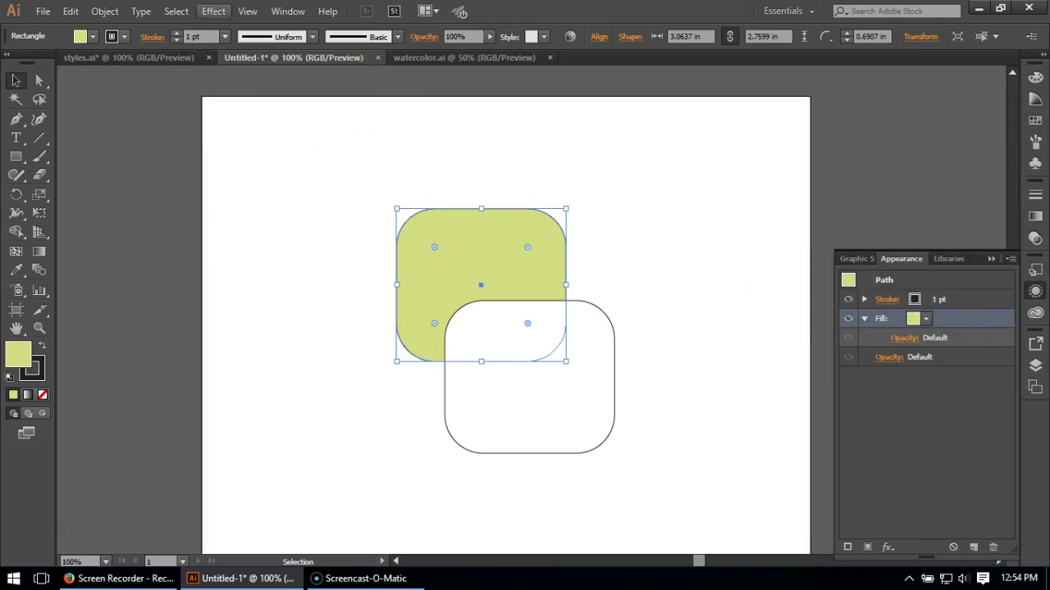
pyautogui.click(214, 12)
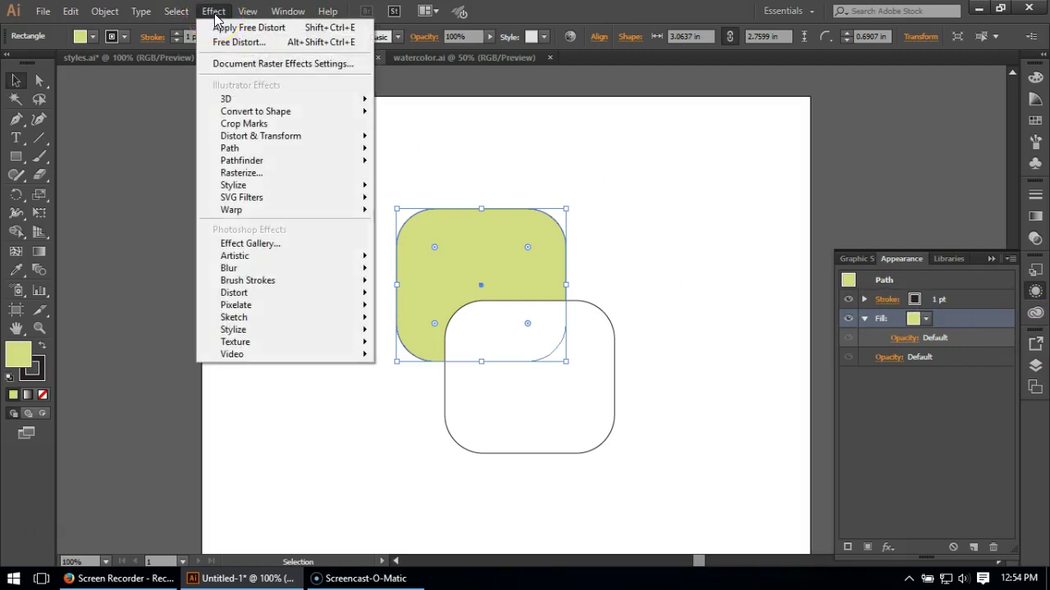
pyautogui.moveTo(253, 334)
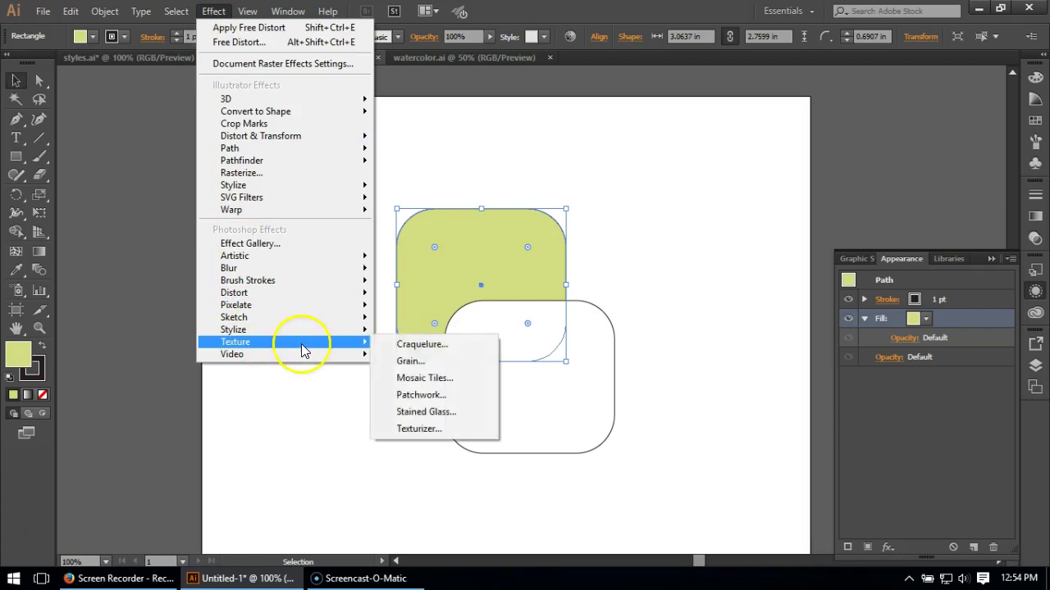
pyautogui.click(443, 413)
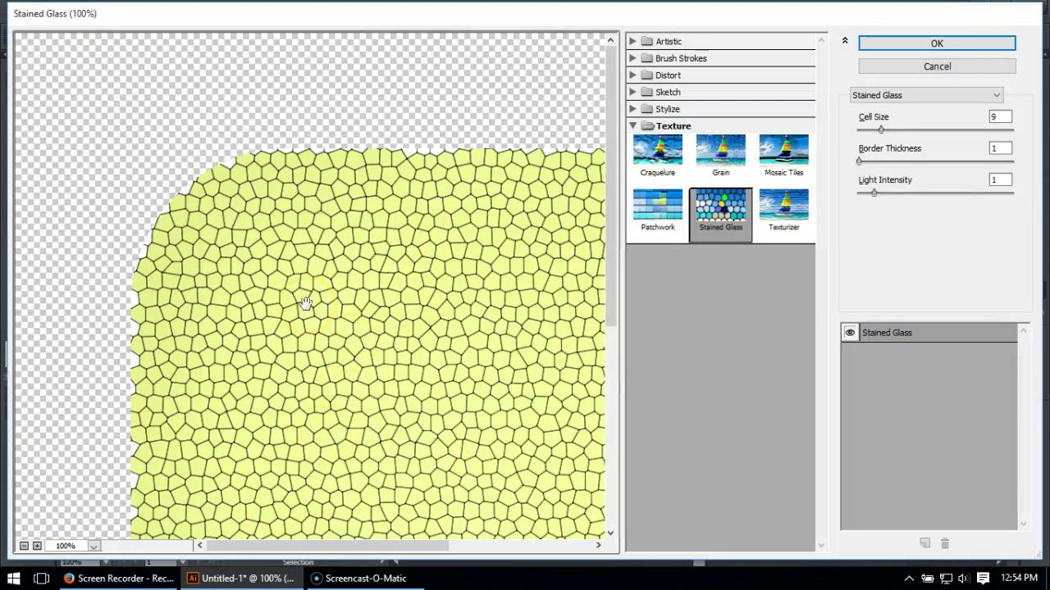
# Set the Stained Glass cell size to 45.
pyautogui.moveTo(344, 353); pyautogui.dragTo(290, 351)
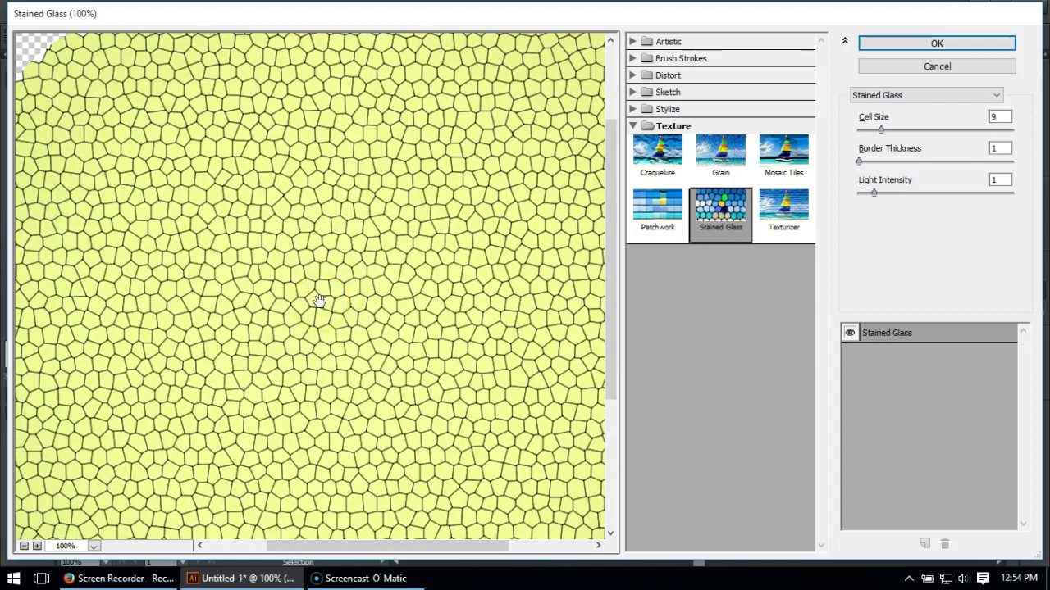
pyautogui.moveTo(881, 129); pyautogui.dragTo(894, 131)
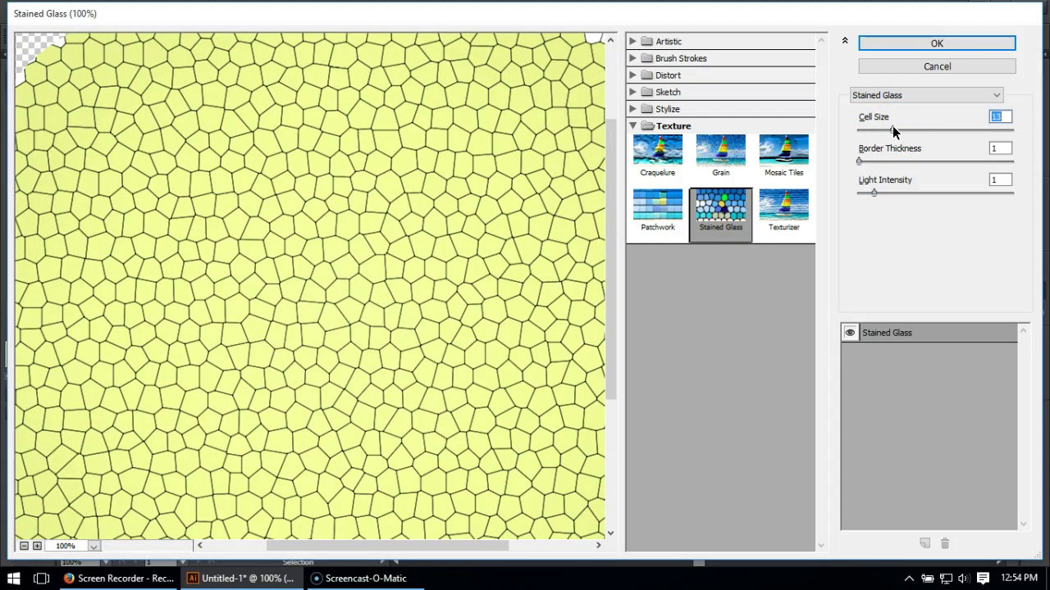
pyautogui.click(893, 131)
pyautogui.click(996, 115)
pyautogui.write('45')
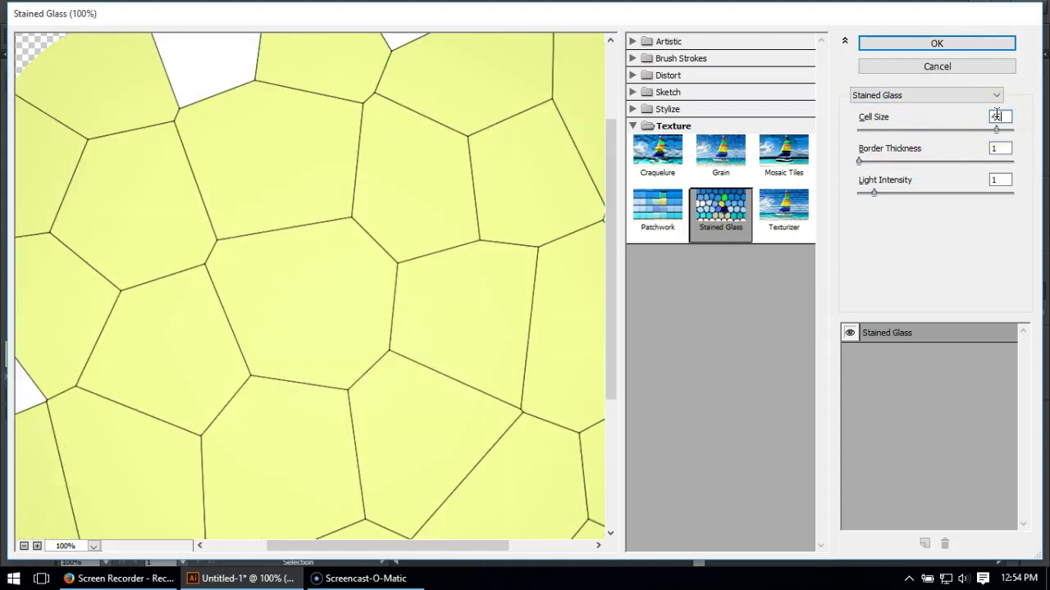
# Set the Stained Glass light intensity to 5 and apply the effect to the fill.
pyautogui.click(1002, 149)
pyautogui.doubleClick(1002, 149)
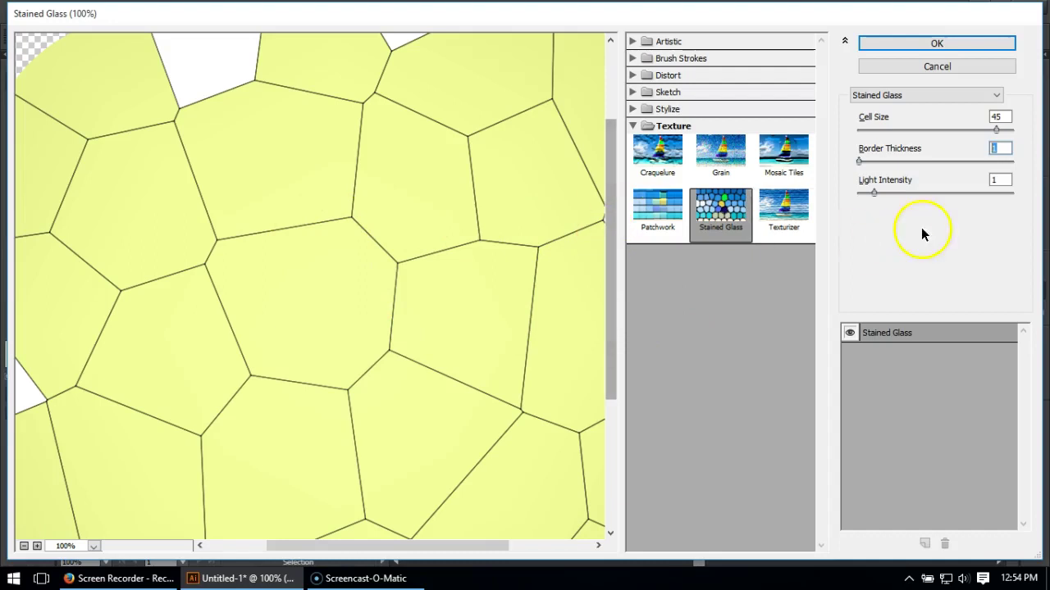
pyautogui.click(997, 181)
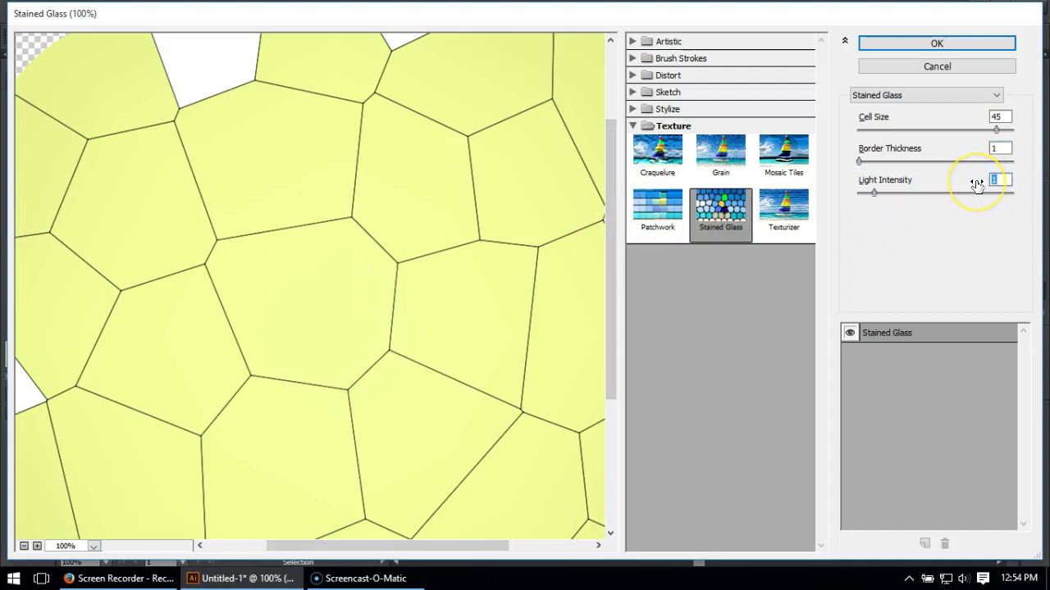
pyautogui.write('5')
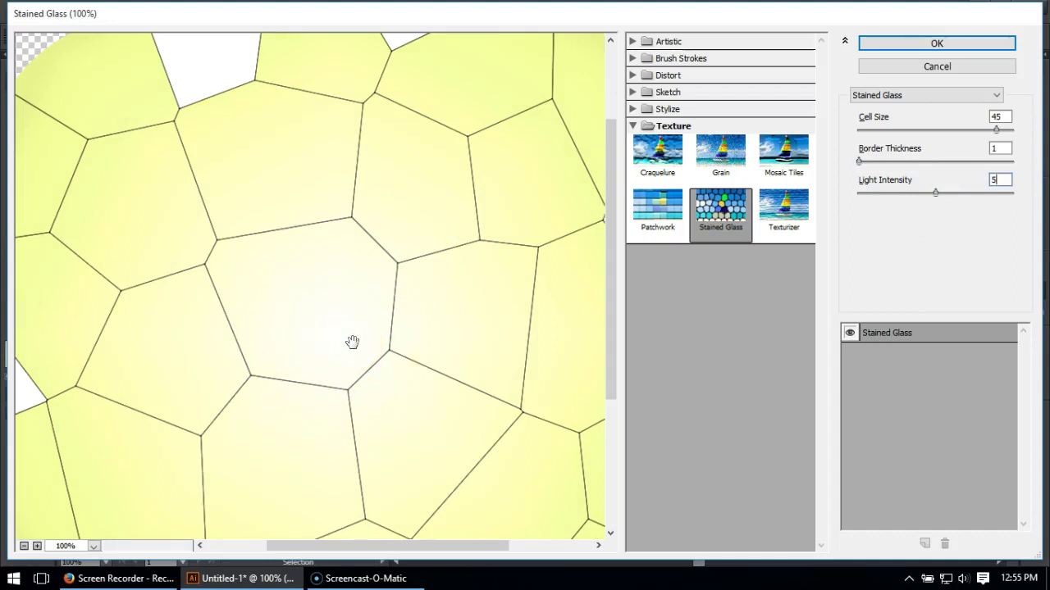
pyautogui.click(884, 45)
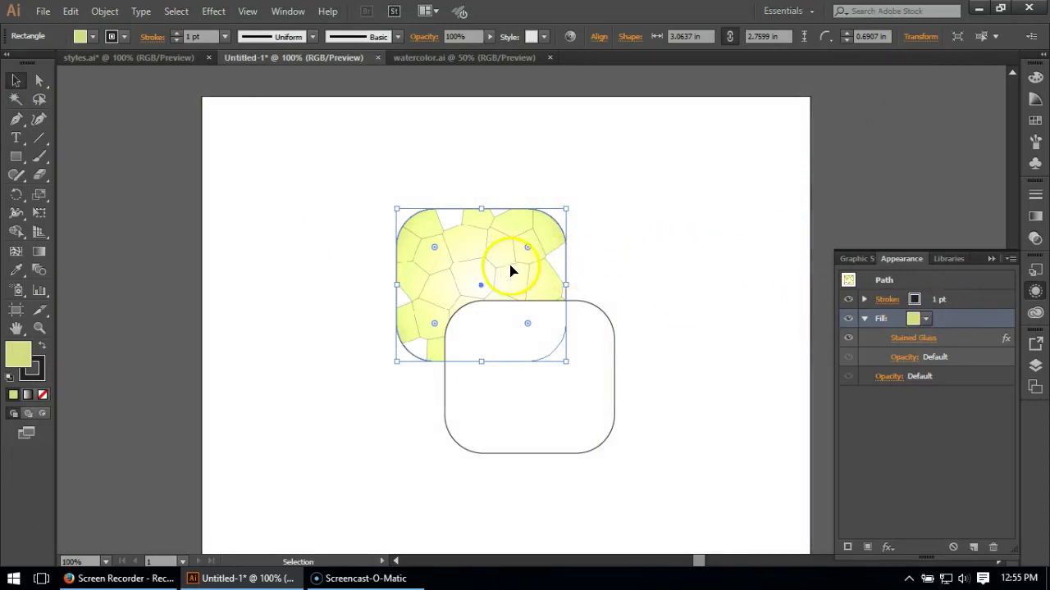
# Add the artistic Palette Knife effect to the fill with a stroke detail of 1, and deselect the rectangle.
pyautogui.click(212, 11)
pyautogui.moveTo(267, 261)
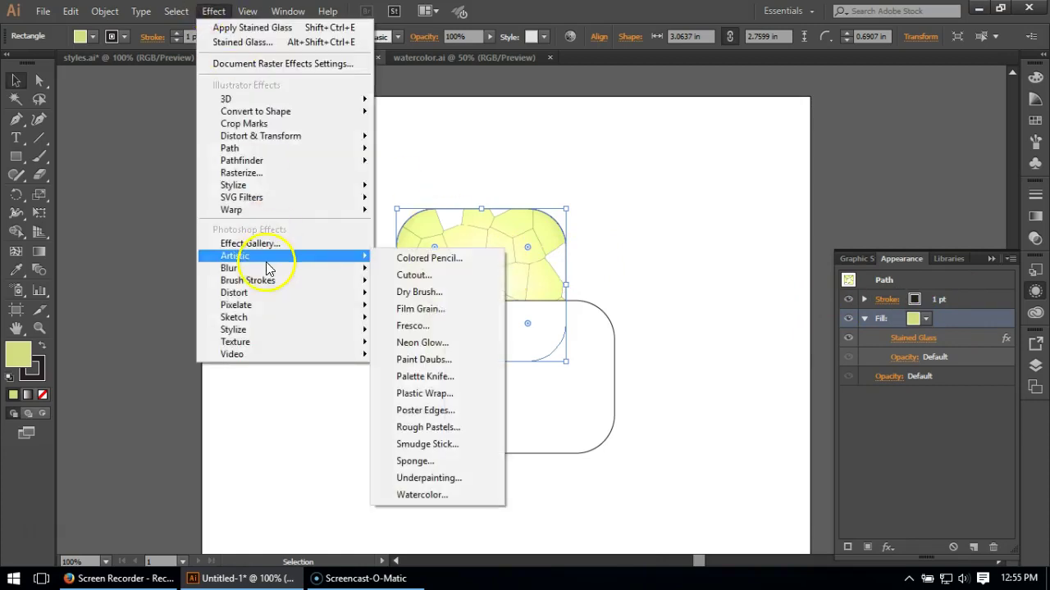
pyautogui.click(447, 384)
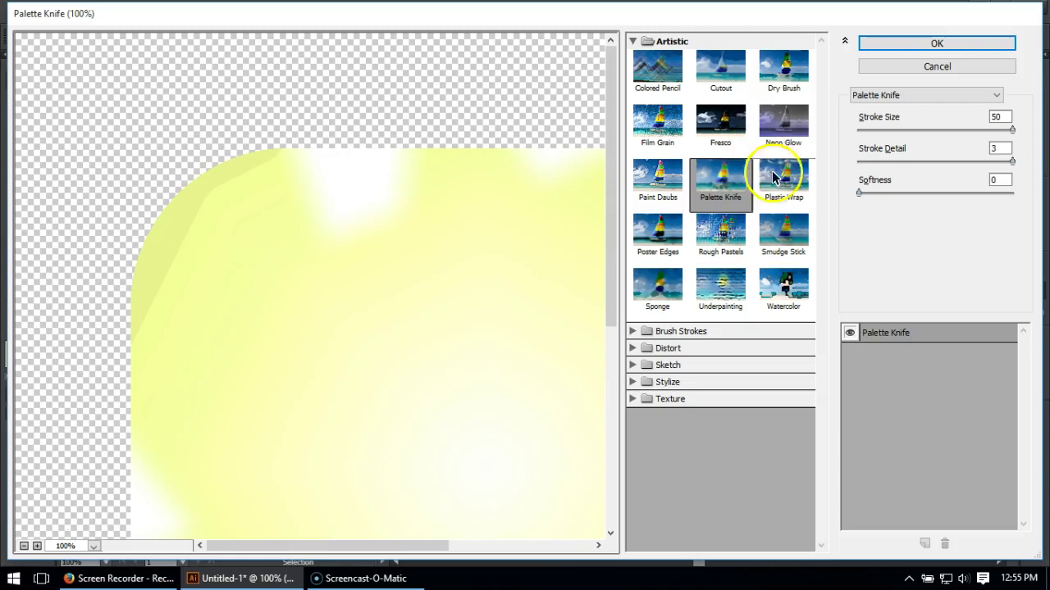
pyautogui.click(996, 145)
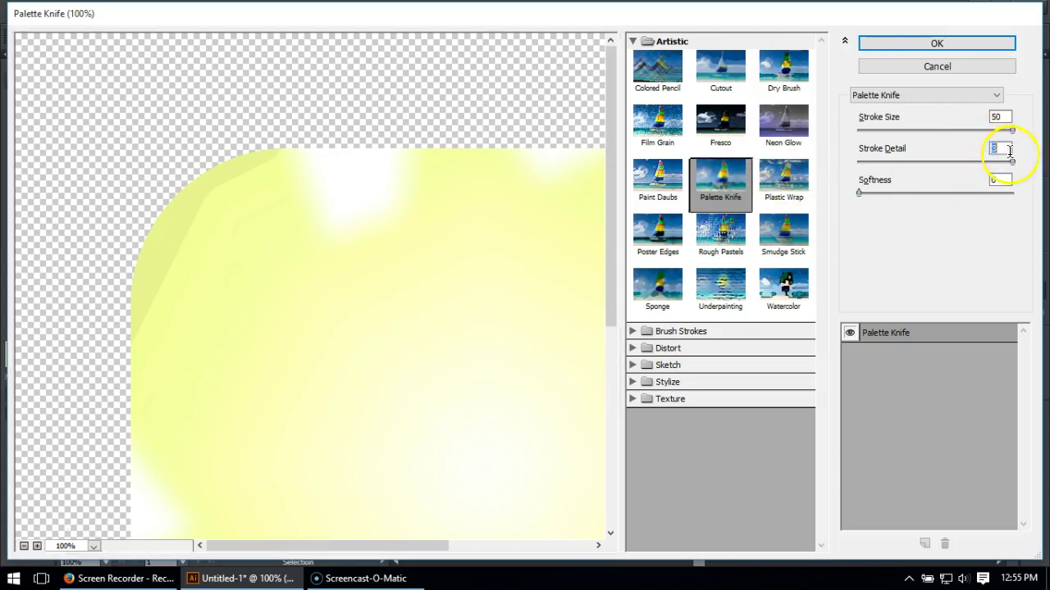
pyautogui.write('1')
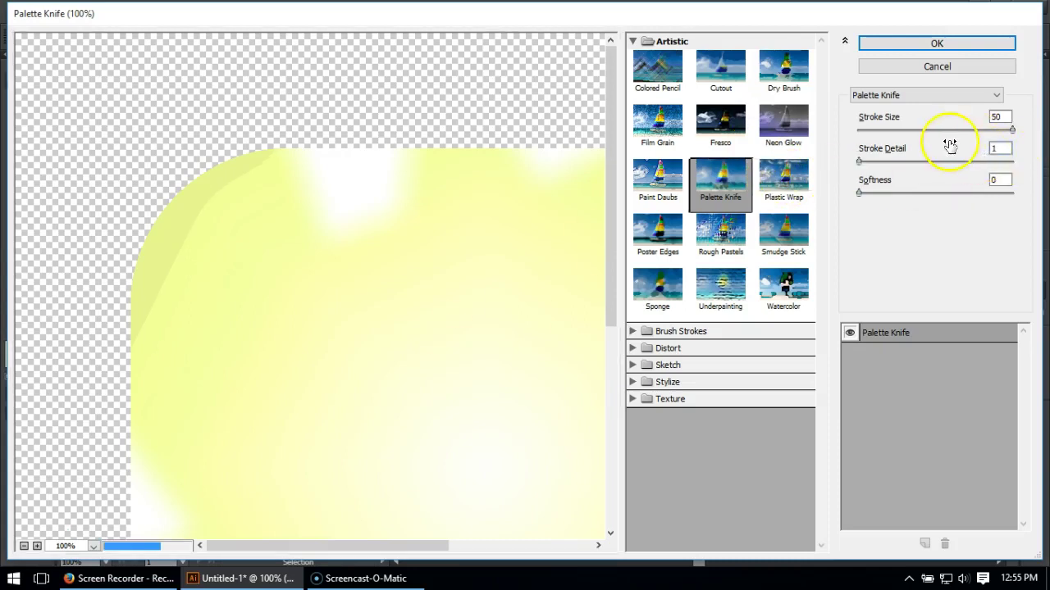
pyautogui.click(997, 116)
pyautogui.moveTo(423, 329); pyautogui.dragTo(298, 215)
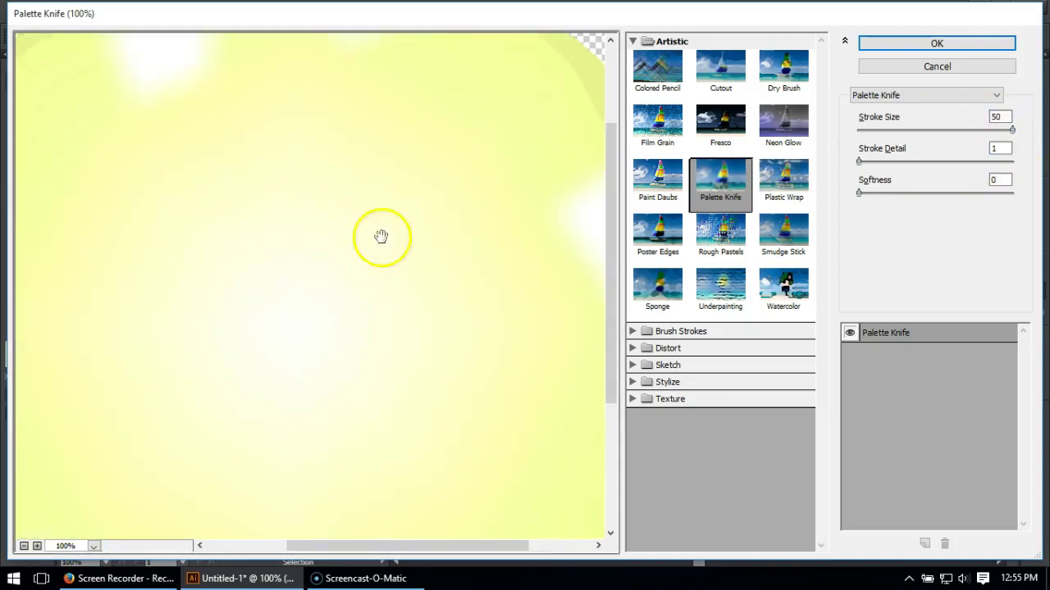
pyautogui.moveTo(460, 128); pyautogui.dragTo(494, 248)
pyautogui.click(877, 42)
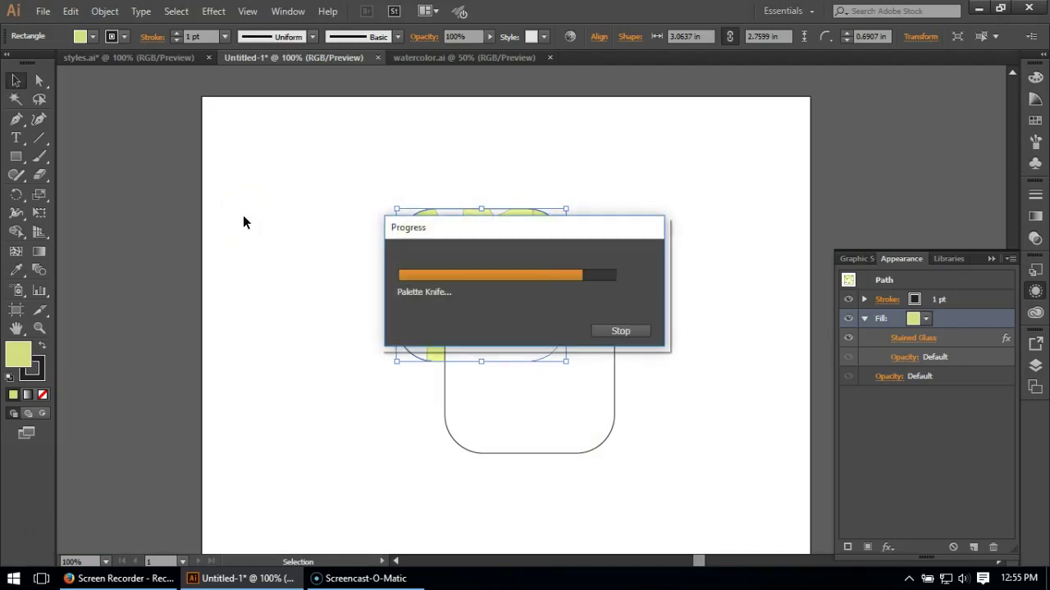
pyautogui.click(246, 246)
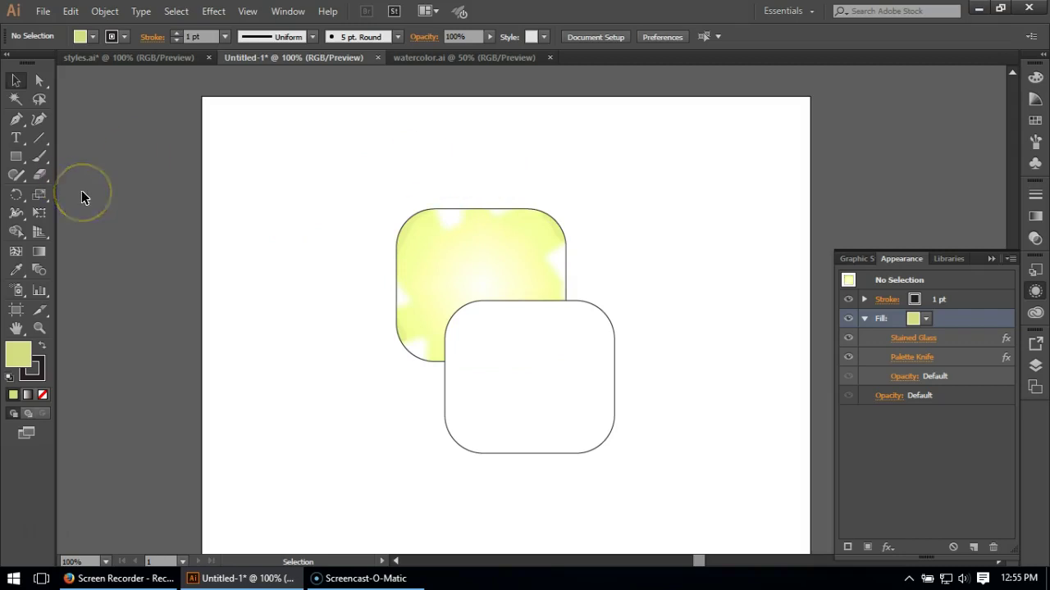
# Add the Ocean Ripple distort effect to the green rectangle's fill with a ripple size of 5 and a ripple magnitude of 20.
pyautogui.click(542, 238)
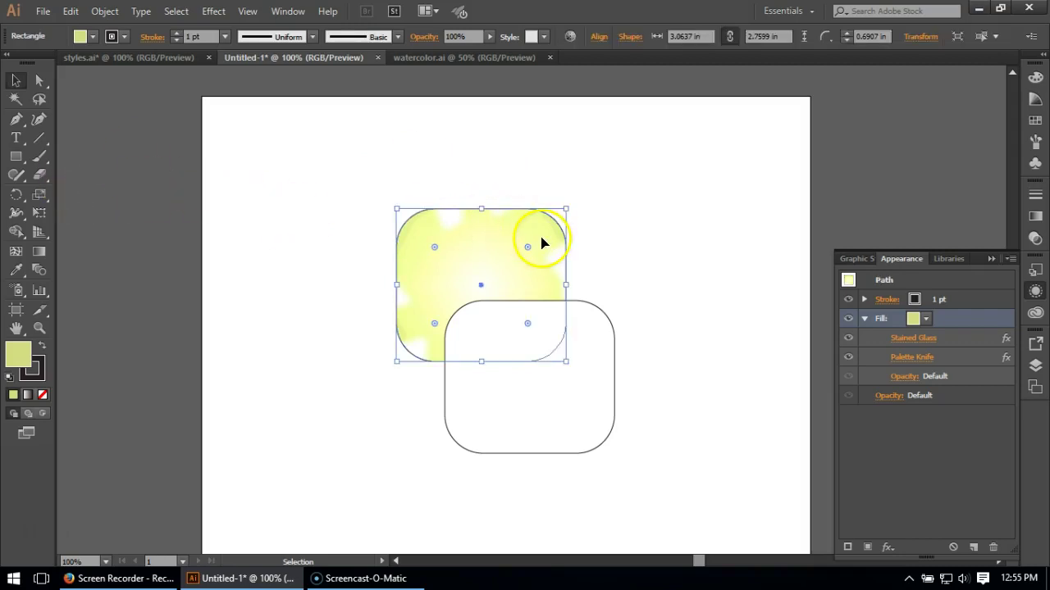
pyautogui.click(215, 11)
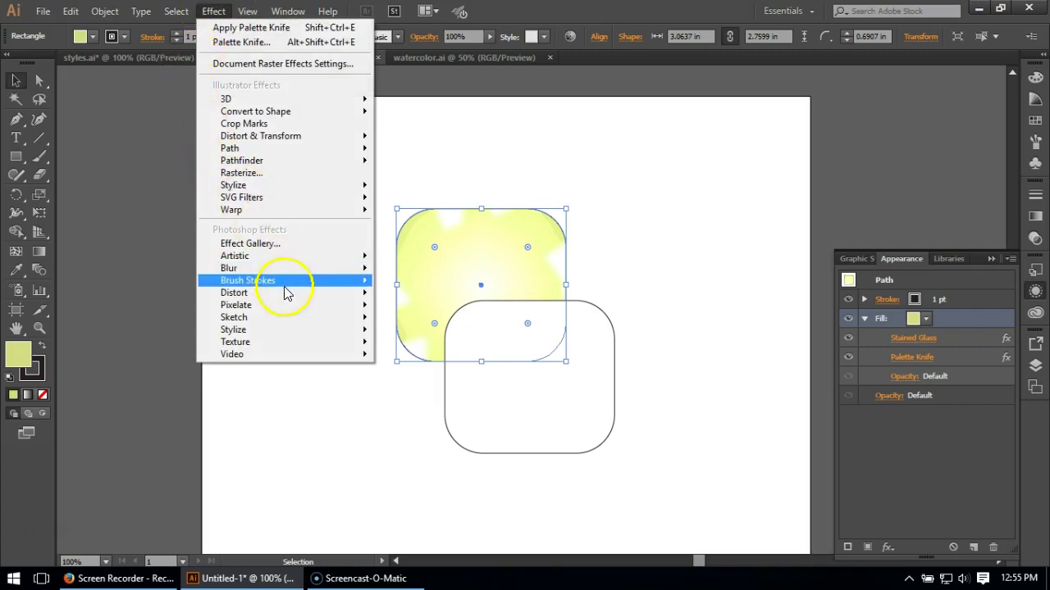
pyautogui.moveTo(289, 297)
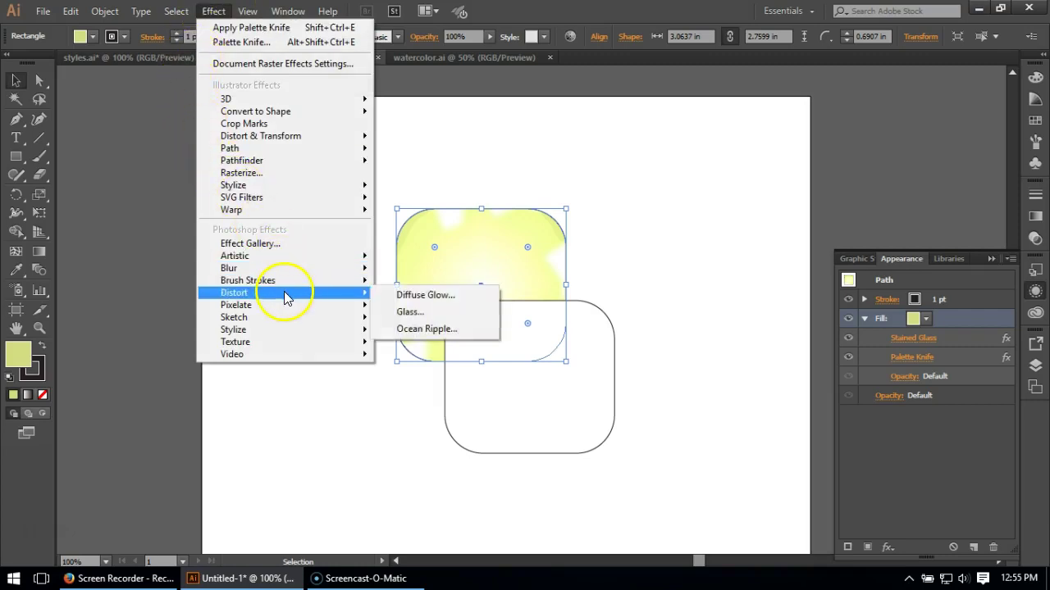
pyautogui.click(425, 329)
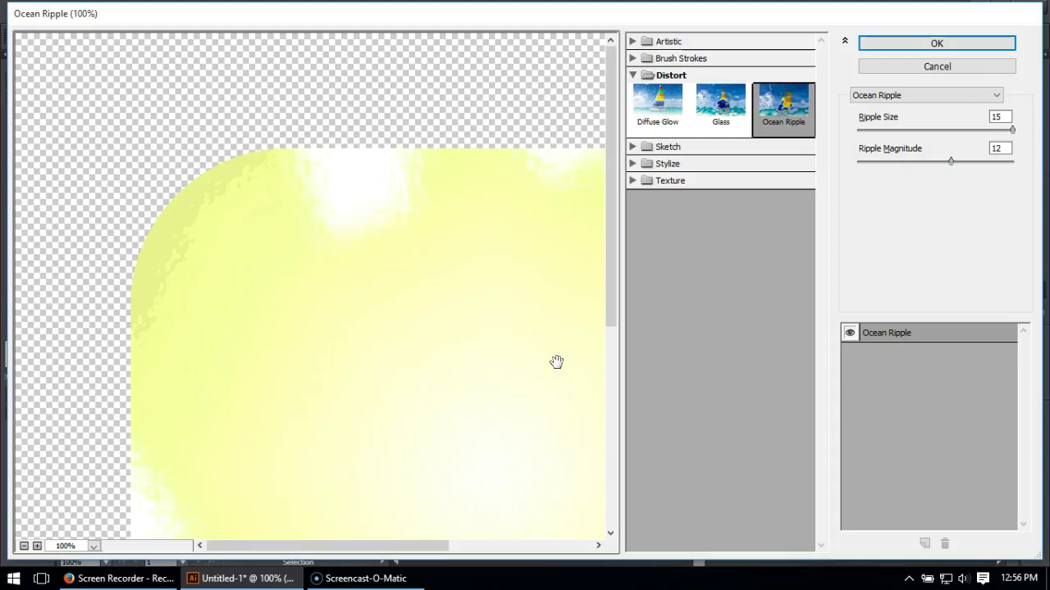
pyautogui.click(1000, 116)
pyautogui.write('5')
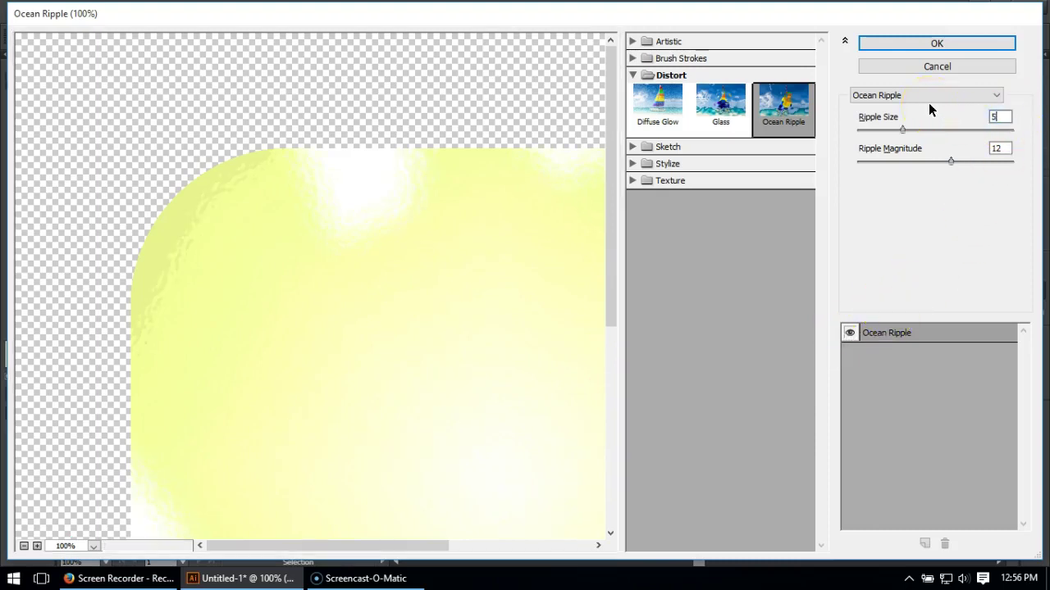
pyautogui.click(1010, 150)
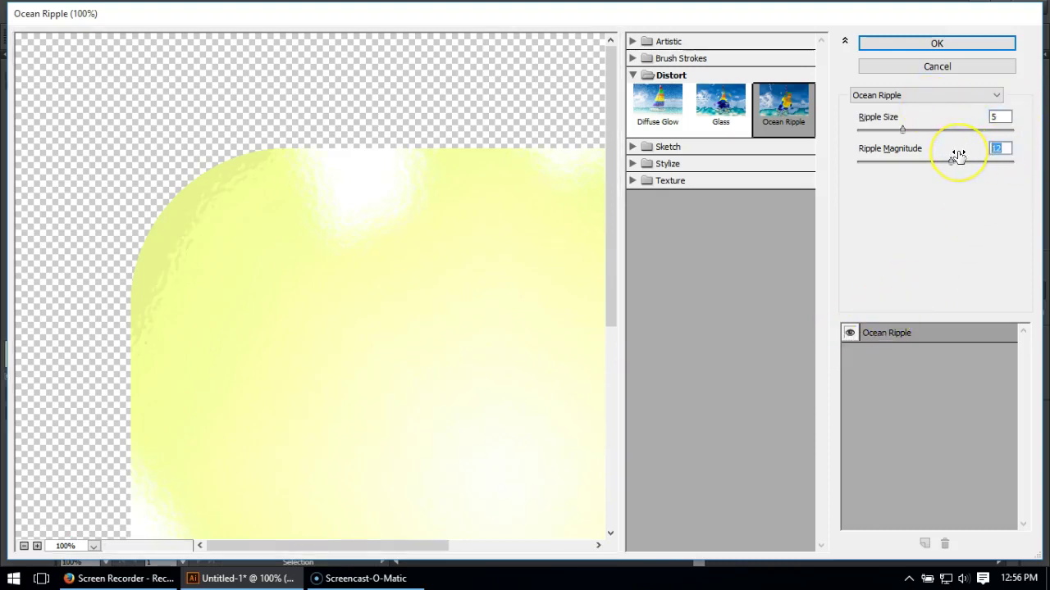
pyautogui.write('20')
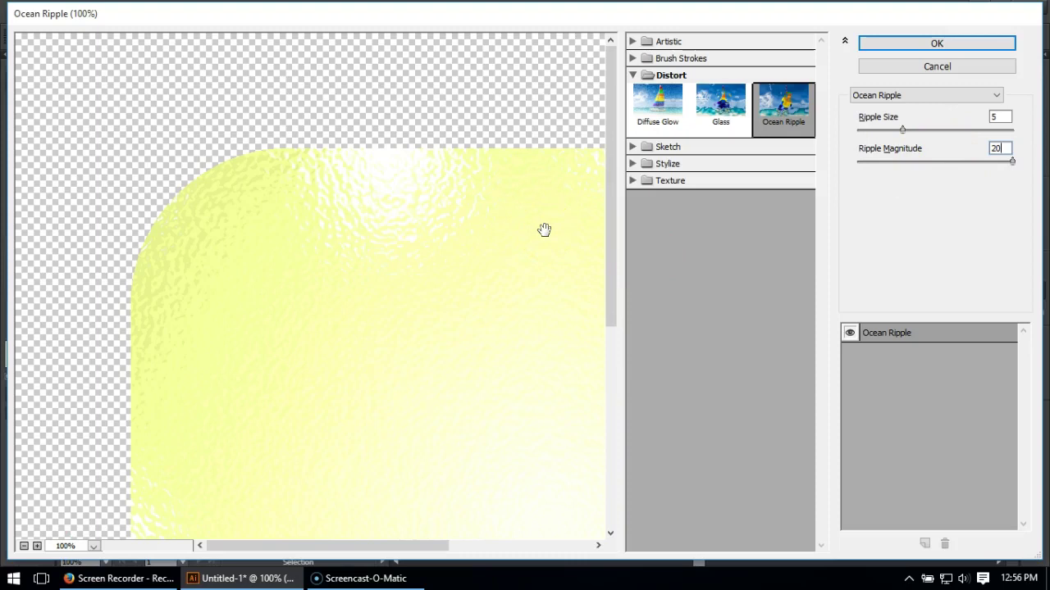
pyautogui.click(902, 47)
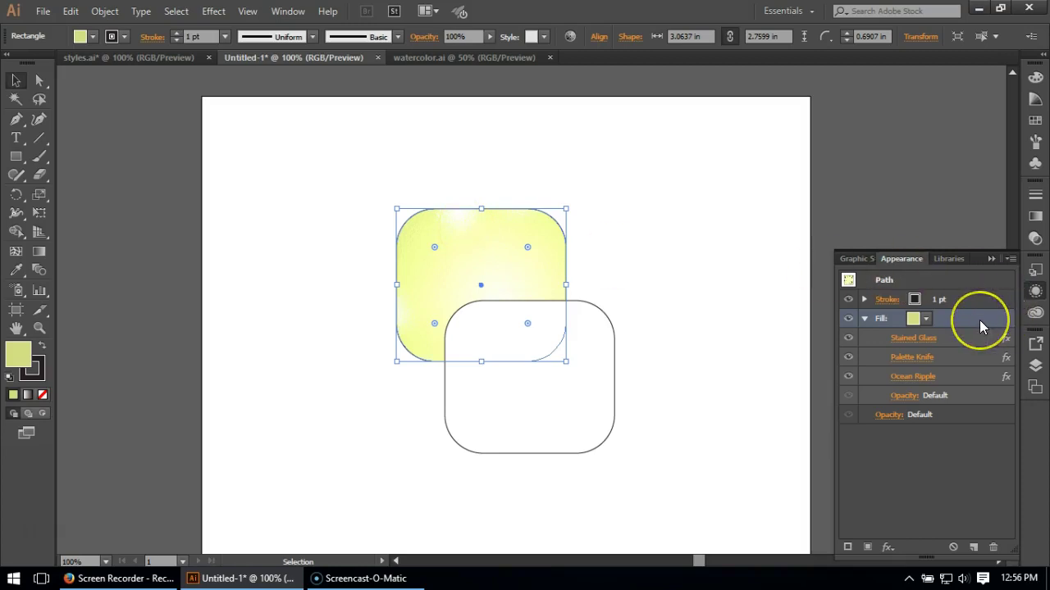
# Add a Gaussian Blur with a 3.9 pixel radius to the rectangle's fill and deselect the rectangle.
pyautogui.click(218, 15)
pyautogui.moveTo(277, 264)
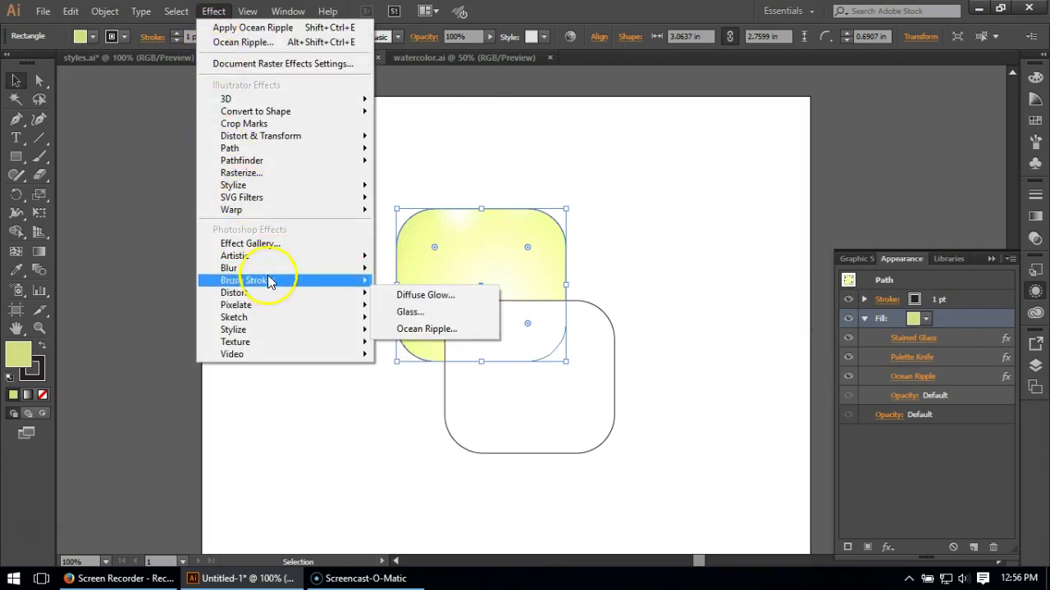
pyautogui.click(456, 272)
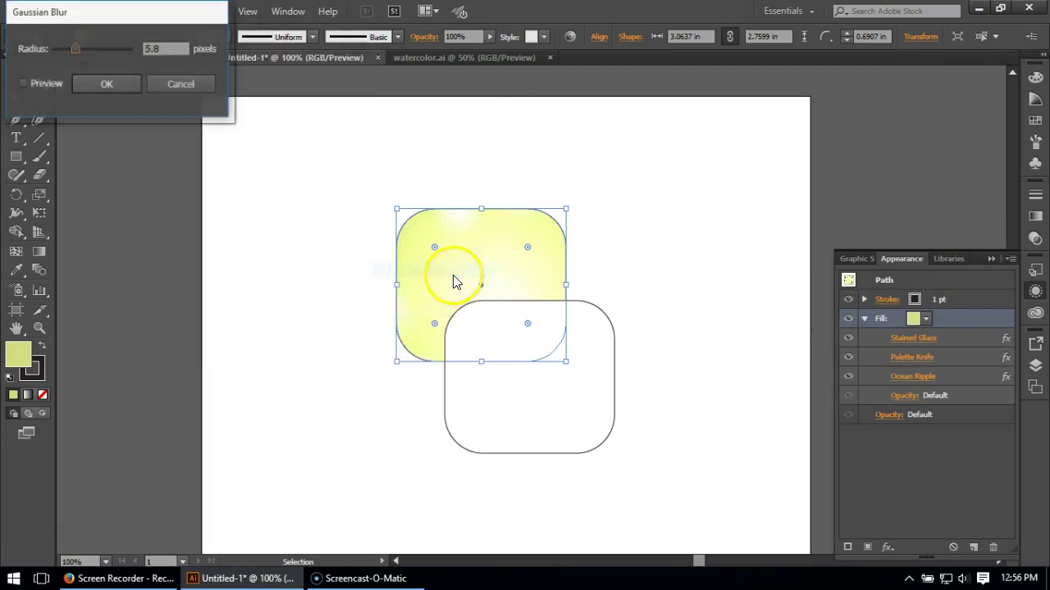
pyautogui.doubleClick(164, 48)
pyautogui.write('3')
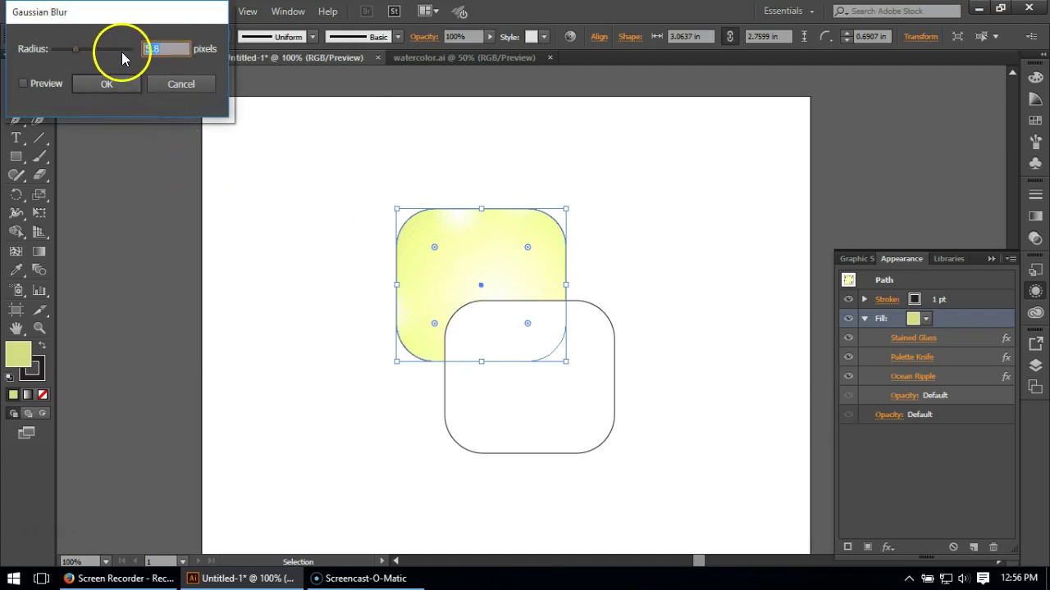
pyautogui.write('.9')
pyautogui.click(128, 84)
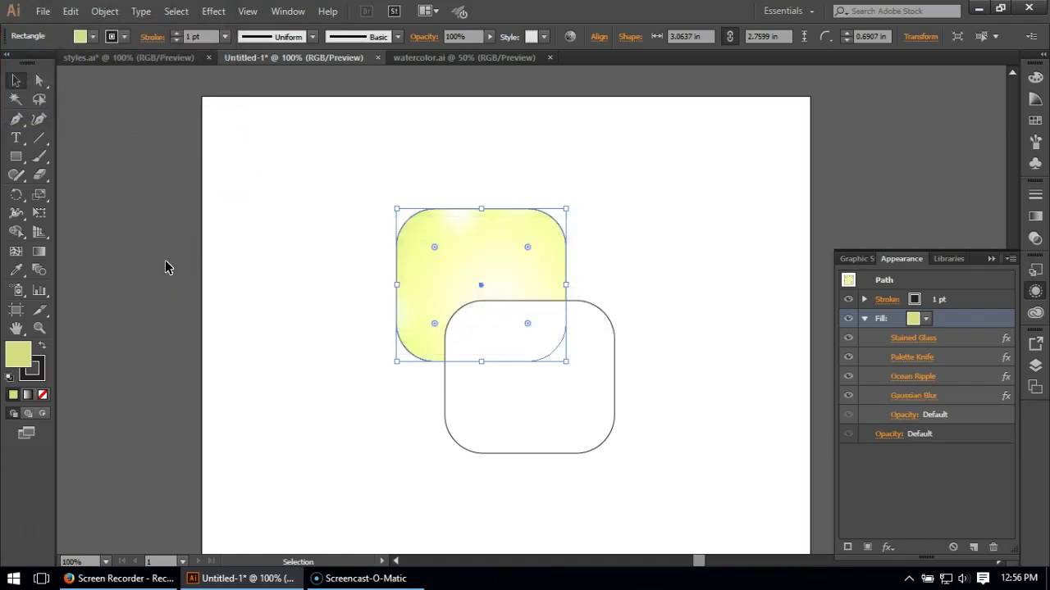
pyautogui.click(321, 264)
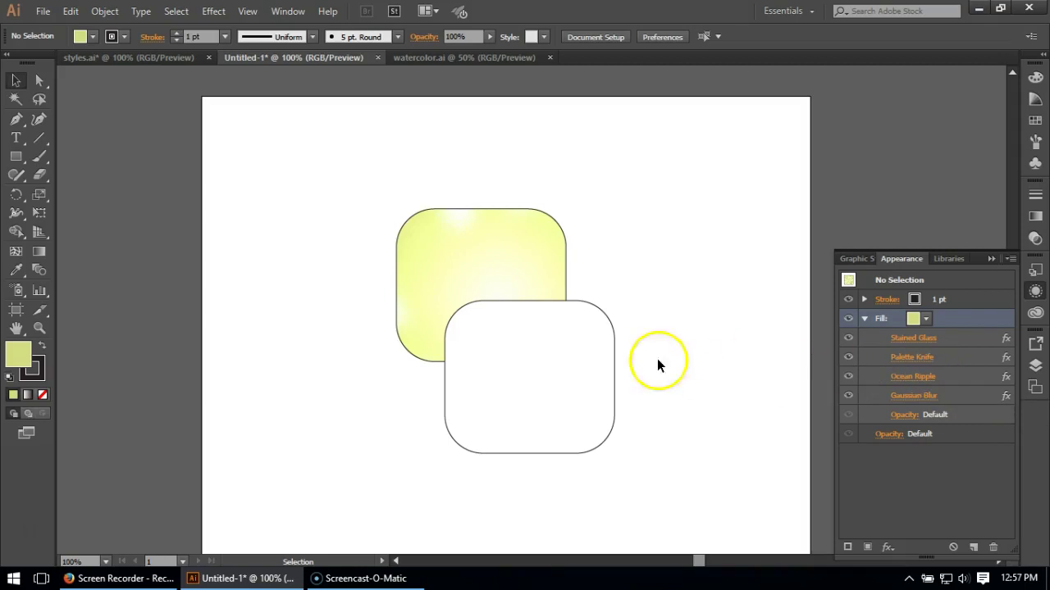
# Change the green rectangle's stroke color to a medium gray.
pyautogui.click(486, 274)
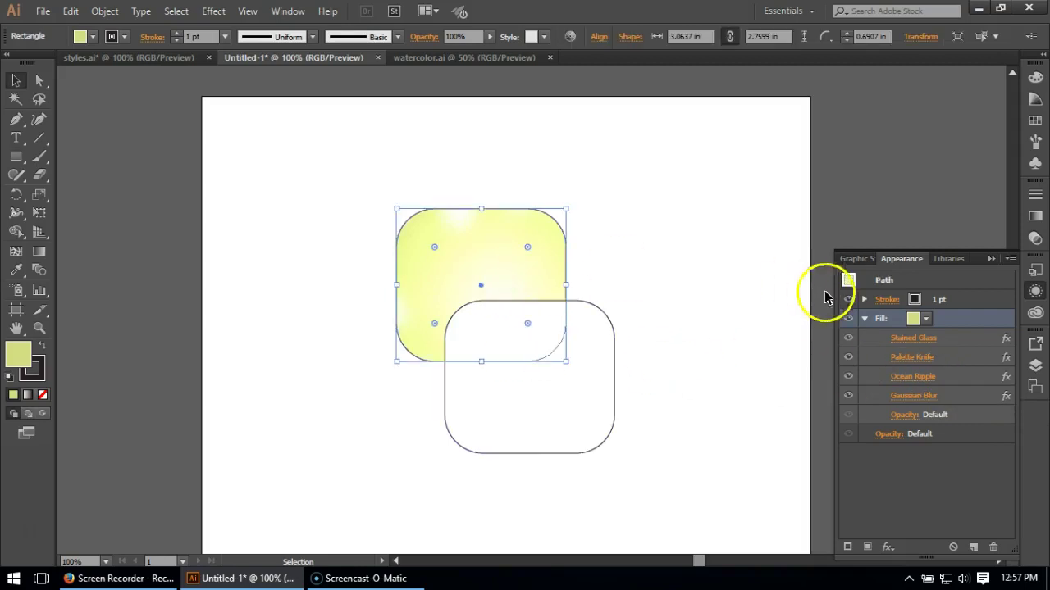
pyautogui.click(959, 303)
pyautogui.click(927, 300)
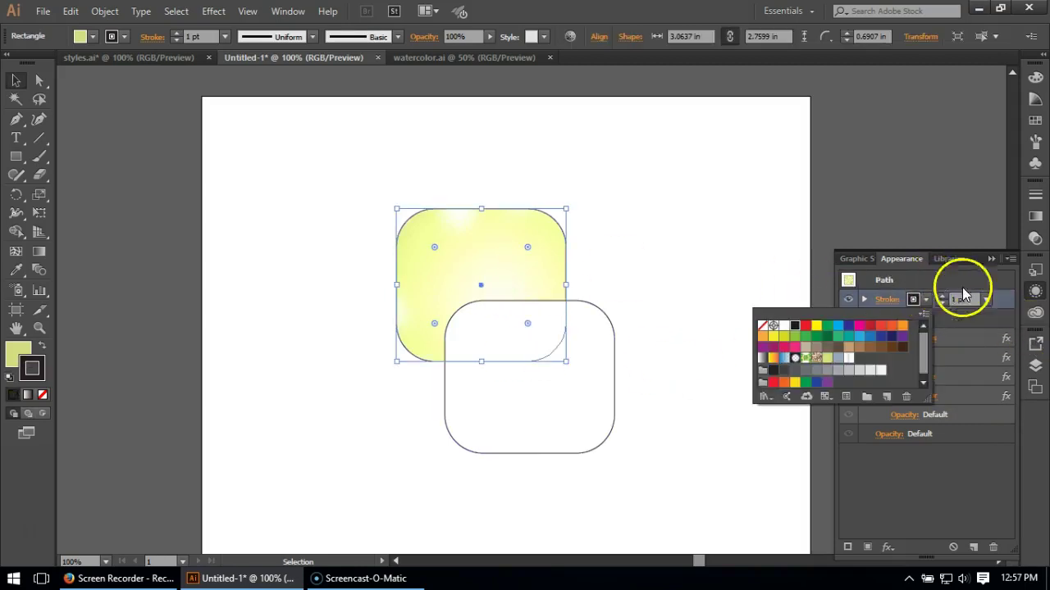
pyautogui.click(1008, 302)
pyautogui.doubleClick(32, 368)
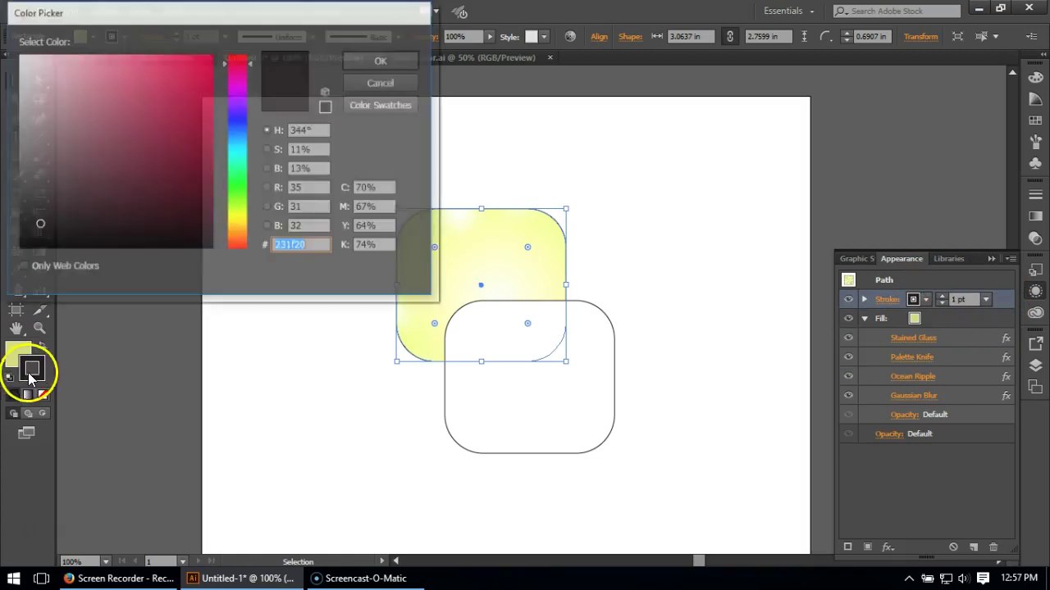
pyautogui.moveTo(61, 122); pyautogui.dragTo(20, 146)
pyautogui.click(351, 59)
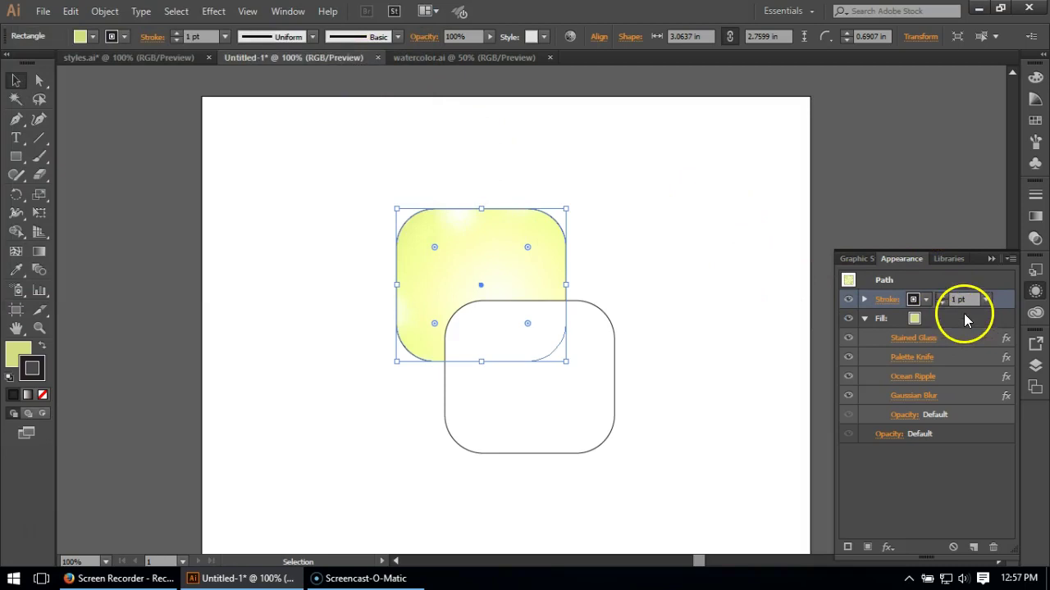
pyautogui.click(918, 299)
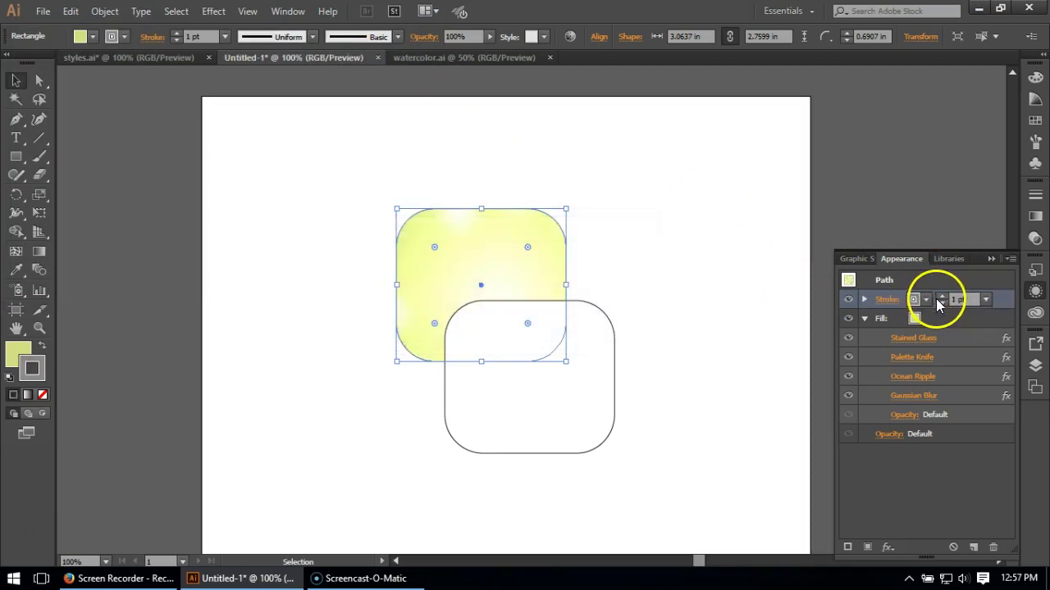
# Lower the opacity of the rectangle's stroke to 62% and deselect the rectangle.
pyautogui.click(863, 299)
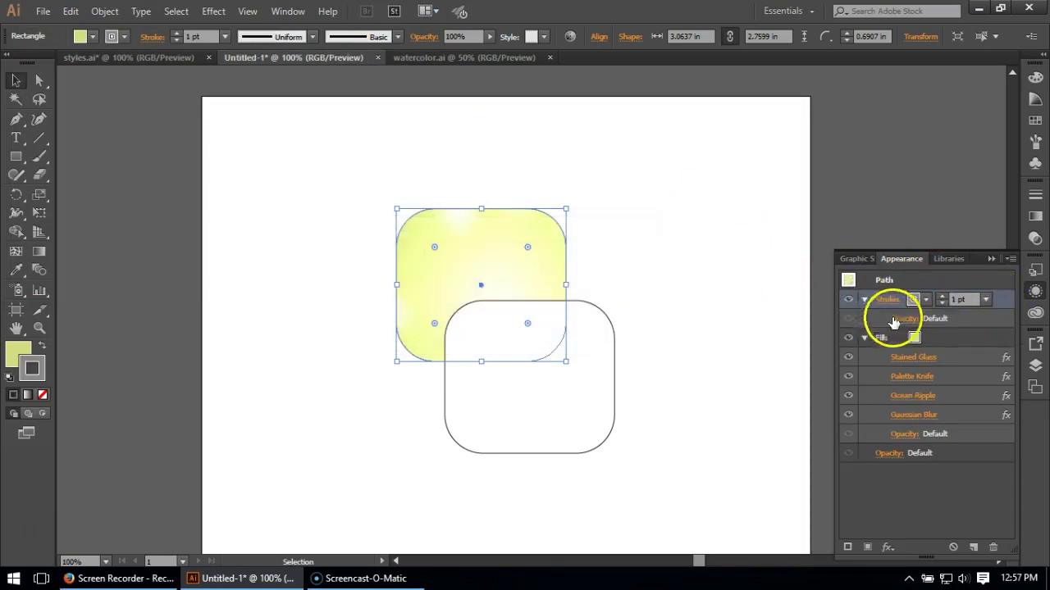
pyautogui.click(914, 320)
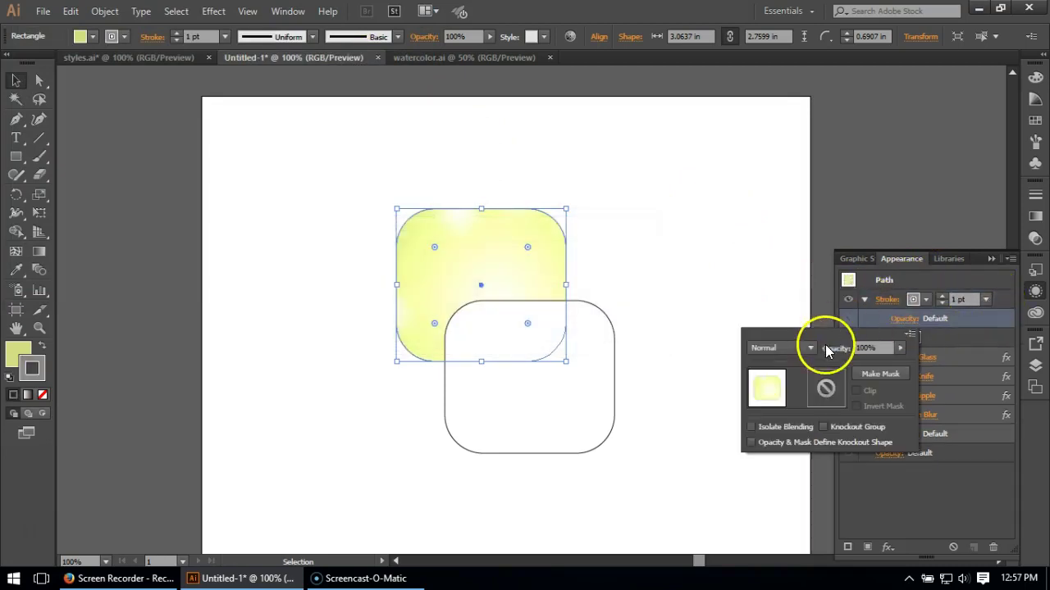
pyautogui.click(901, 348)
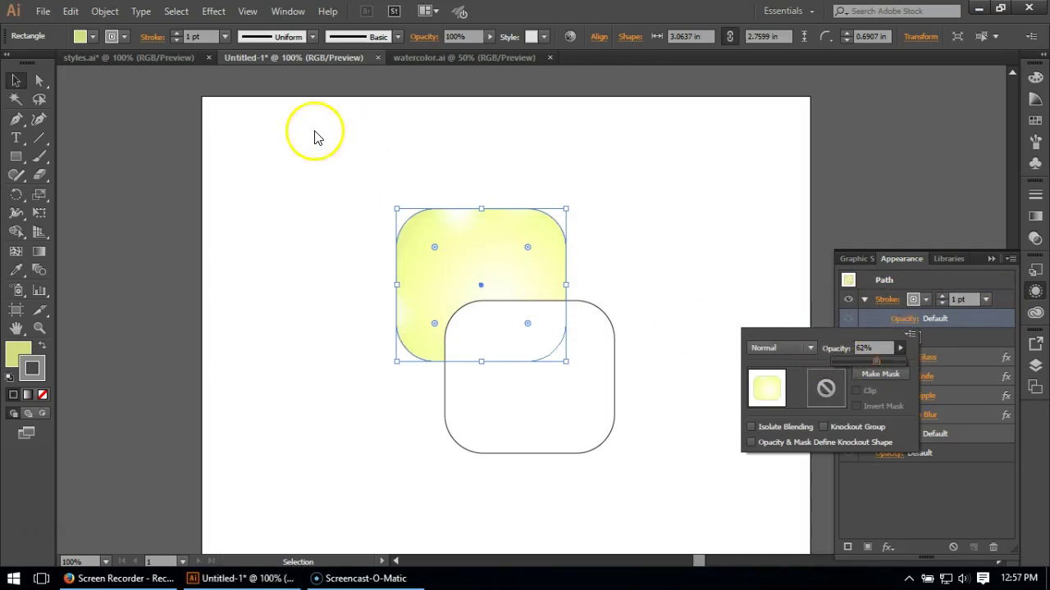
pyautogui.click(285, 163)
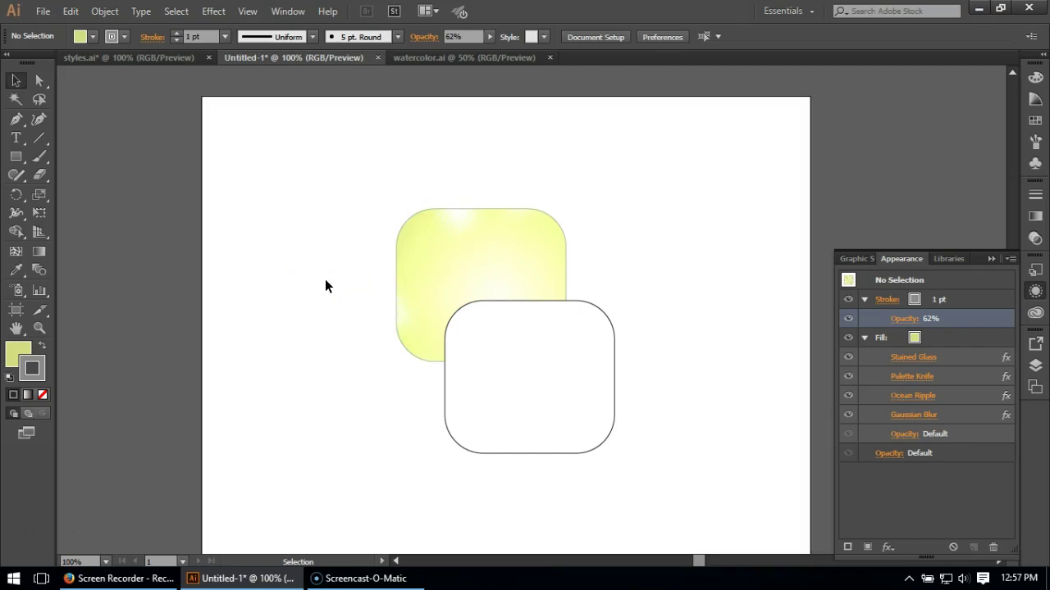
# Fill the green rectangle with the linear white-to-black gradient and place the gradient settings beside the artwork.
pyautogui.click(410, 275)
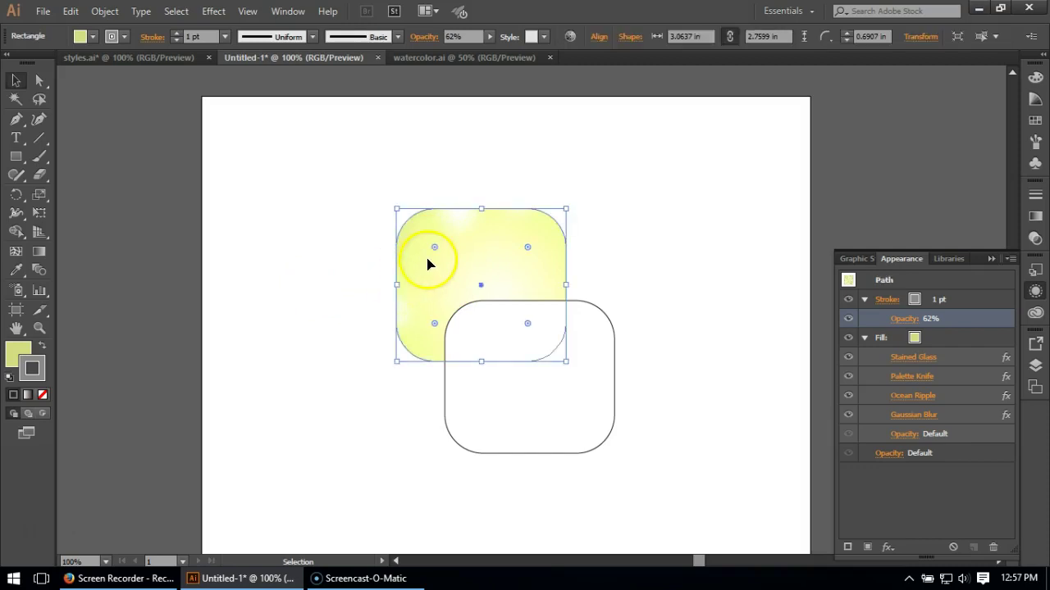
pyautogui.click(20, 354)
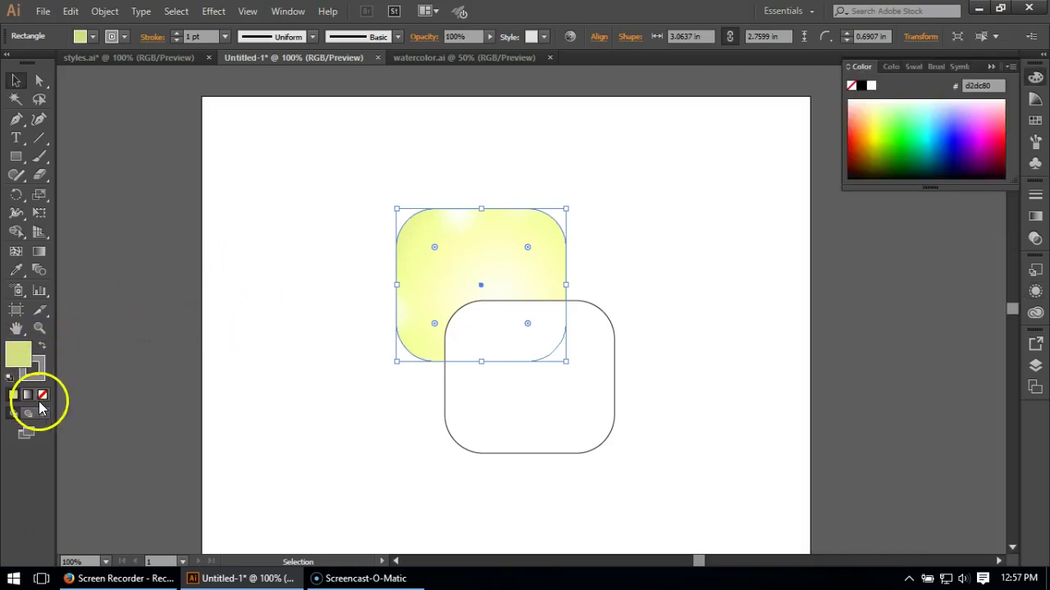
pyautogui.click(28, 396)
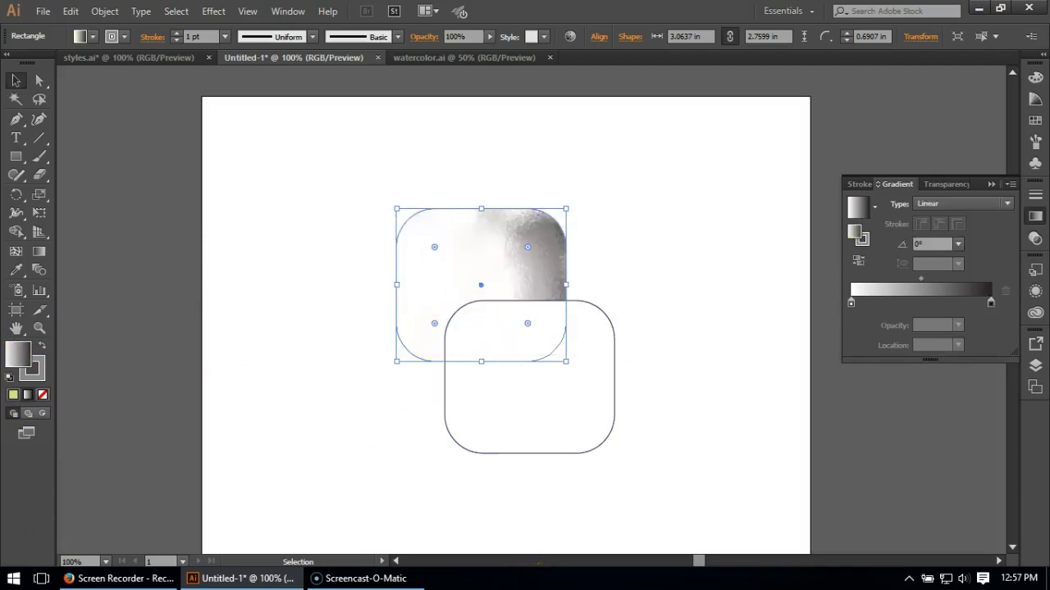
pyautogui.click(1035, 121)
pyautogui.click(1035, 217)
pyautogui.moveTo(897, 185); pyautogui.dragTo(710, 234)
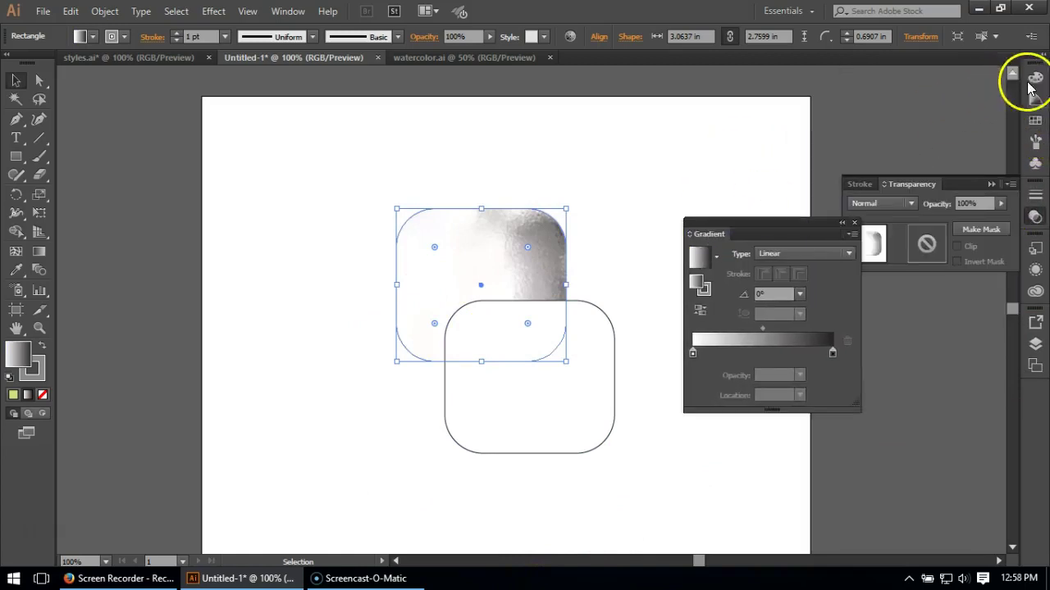
# Add the light green swatch as a gradient stop at about 89% and remove the black end stop.
pyautogui.click(1034, 121)
pyautogui.moveTo(916, 135); pyautogui.dragTo(818, 353)
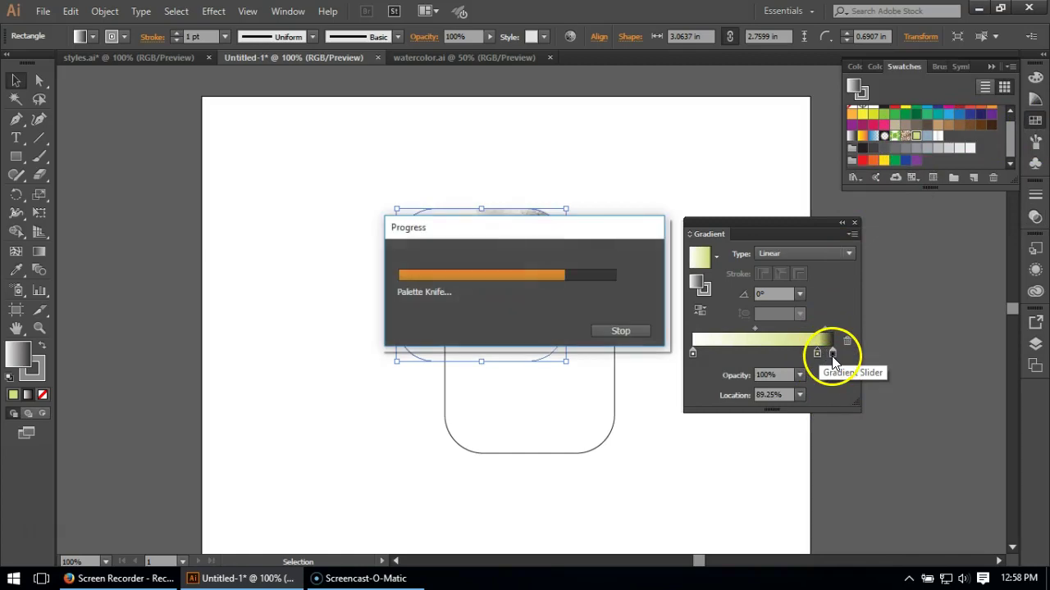
pyautogui.moveTo(832, 355); pyautogui.dragTo(831, 395)
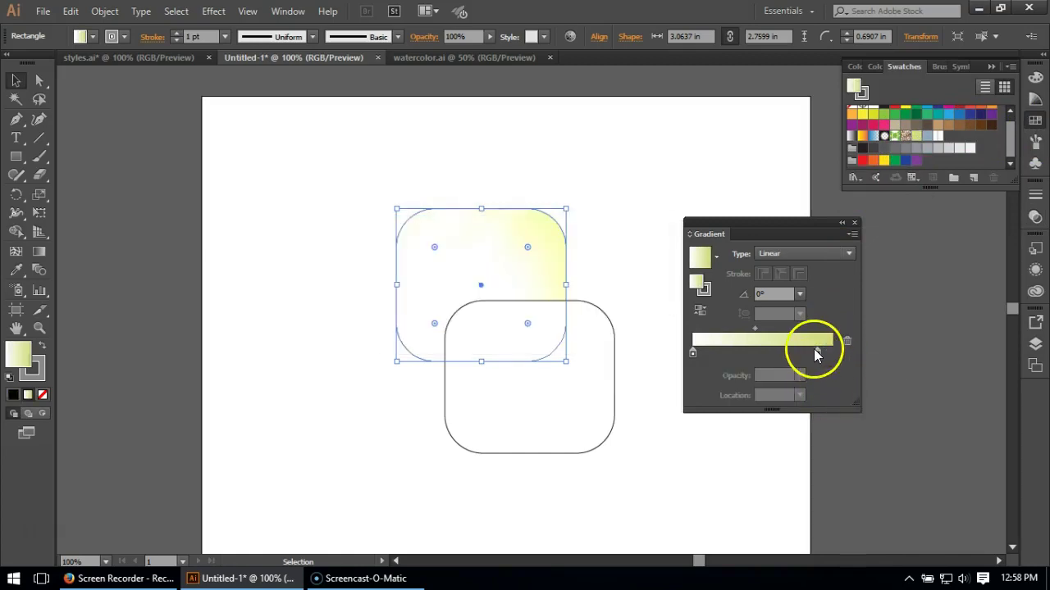
# Place a green stop at the gradient's 100% end and remove the extra green stop before it.
pyautogui.moveTo(817, 353); pyautogui.dragTo(814, 351)
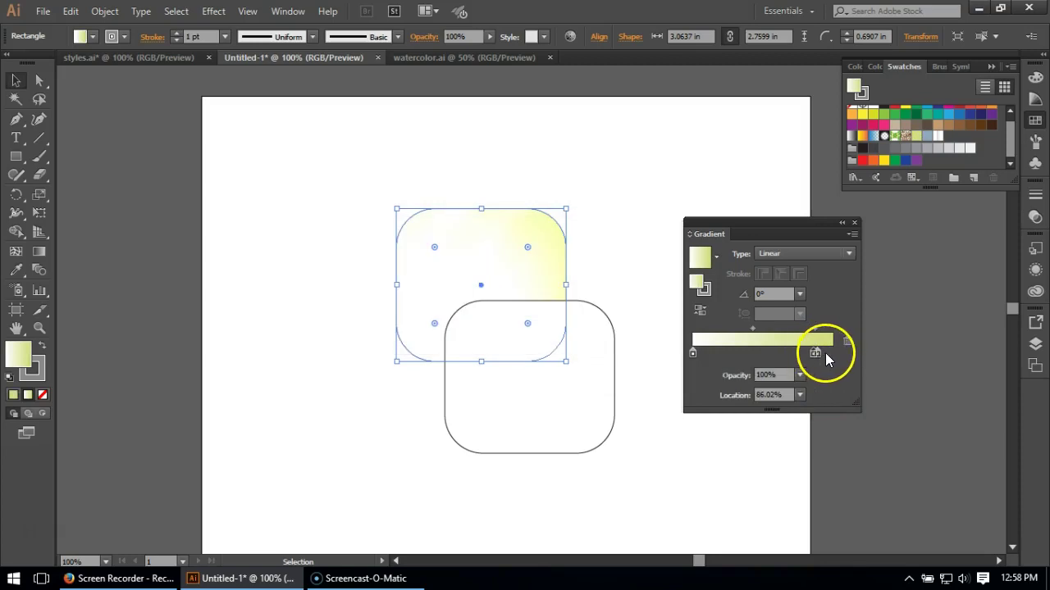
pyautogui.click(814, 356)
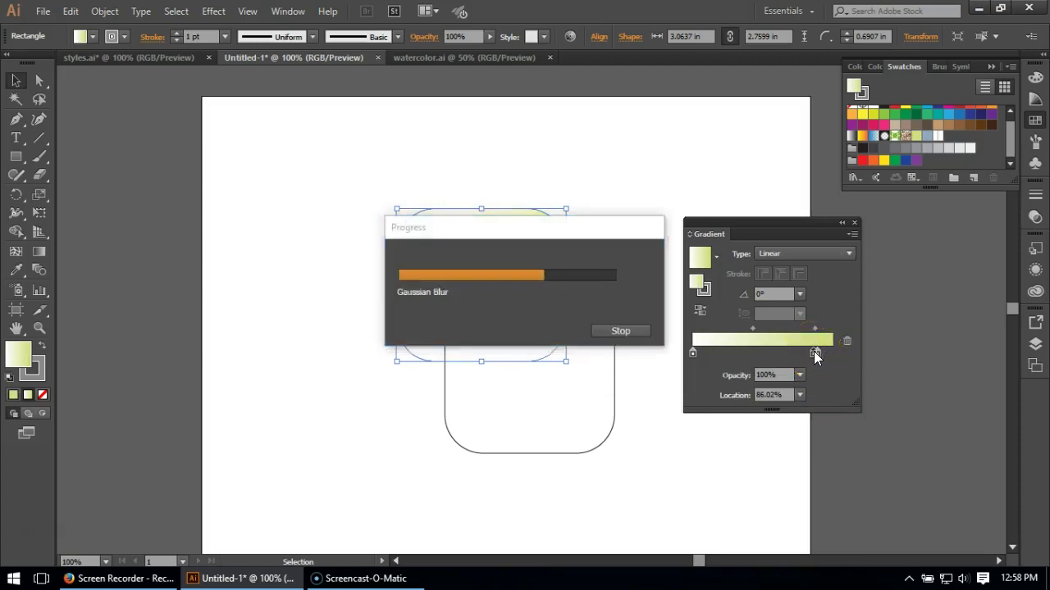
pyautogui.moveTo(822, 355); pyautogui.dragTo(849, 354)
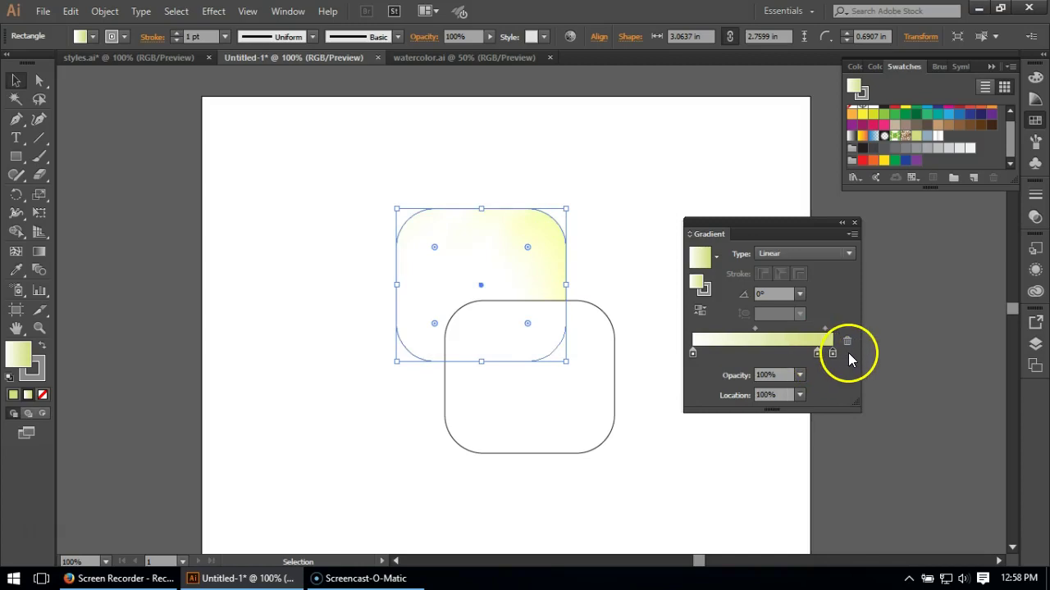
pyautogui.click(815, 353)
pyautogui.moveTo(817, 353); pyautogui.dragTo(815, 379)
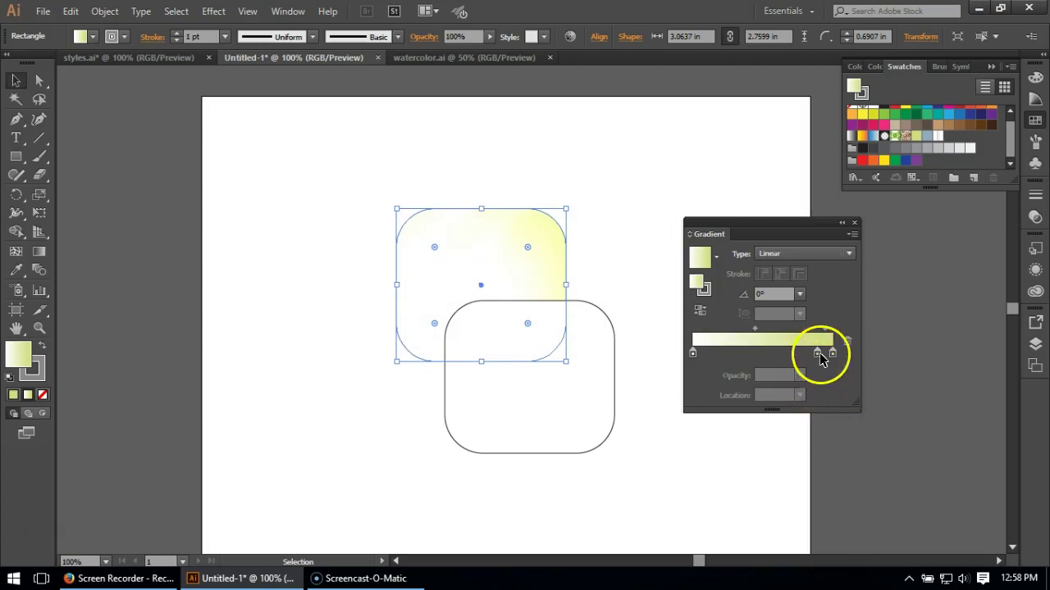
pyautogui.click(816, 352)
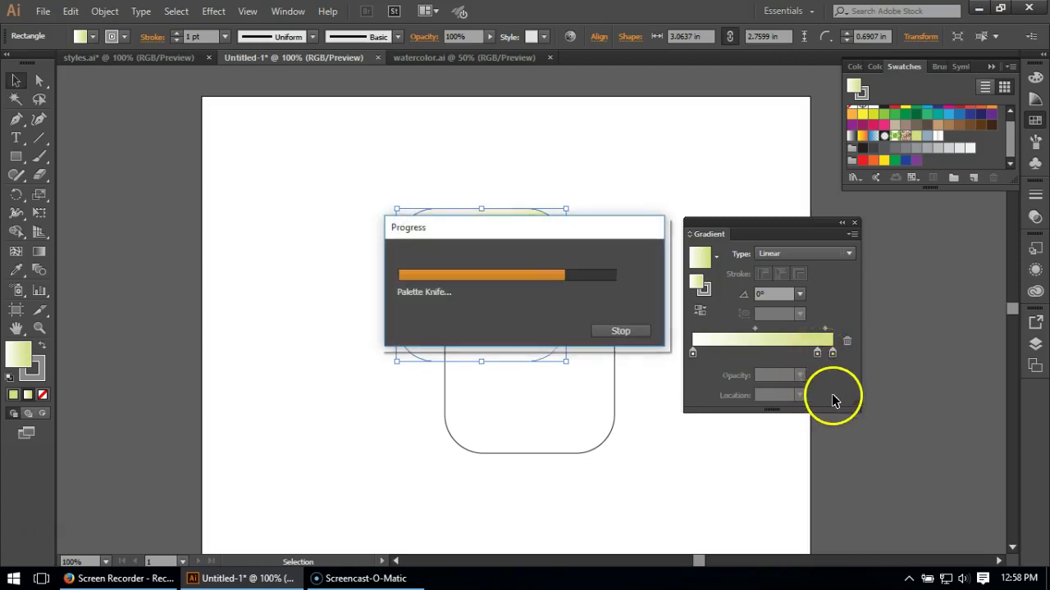
# Replace the gradient's white start stop with the light green swatch, placing the new stop at 0%.
pyautogui.click(693, 353)
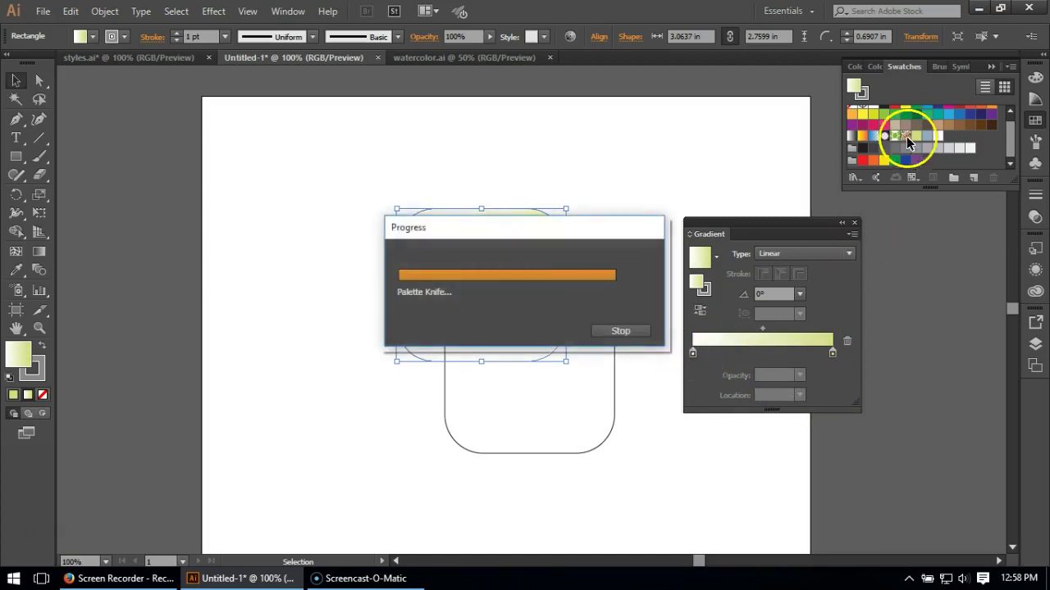
pyautogui.moveTo(916, 137); pyautogui.dragTo(707, 351)
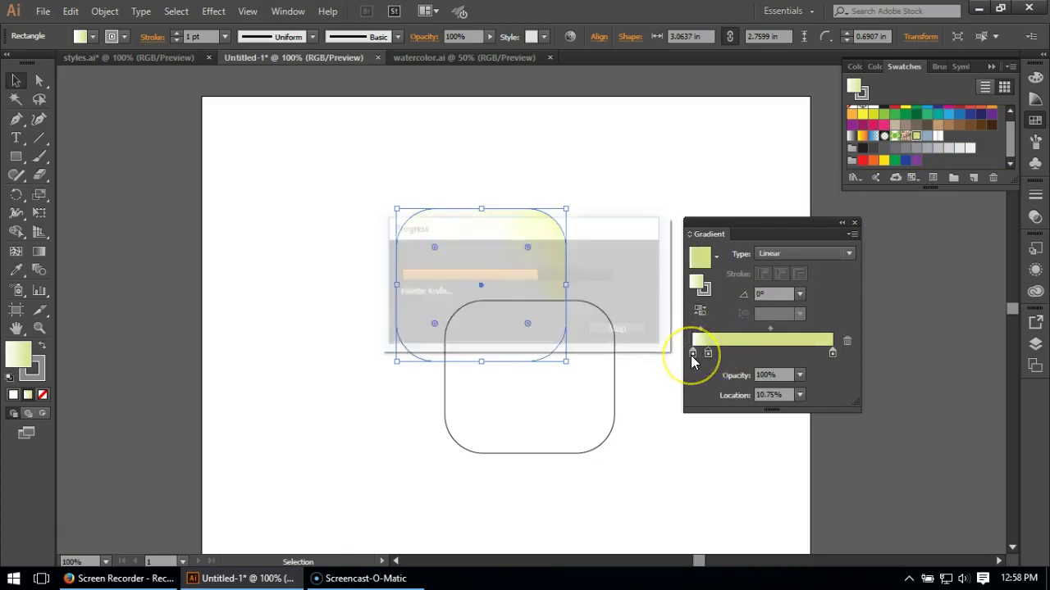
pyautogui.moveTo(691, 355); pyautogui.dragTo(691, 381)
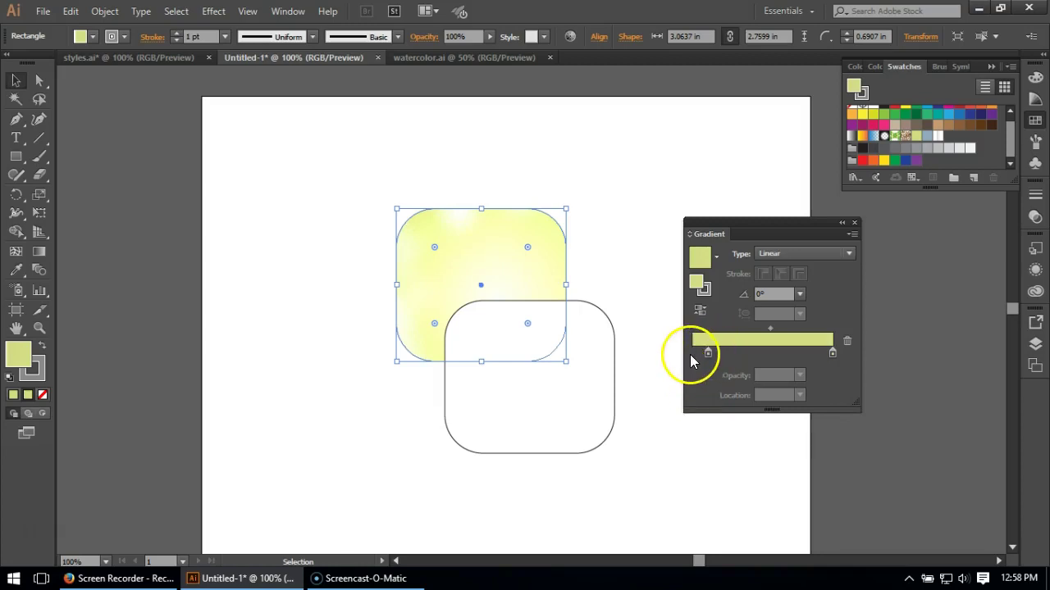
pyautogui.click(704, 352)
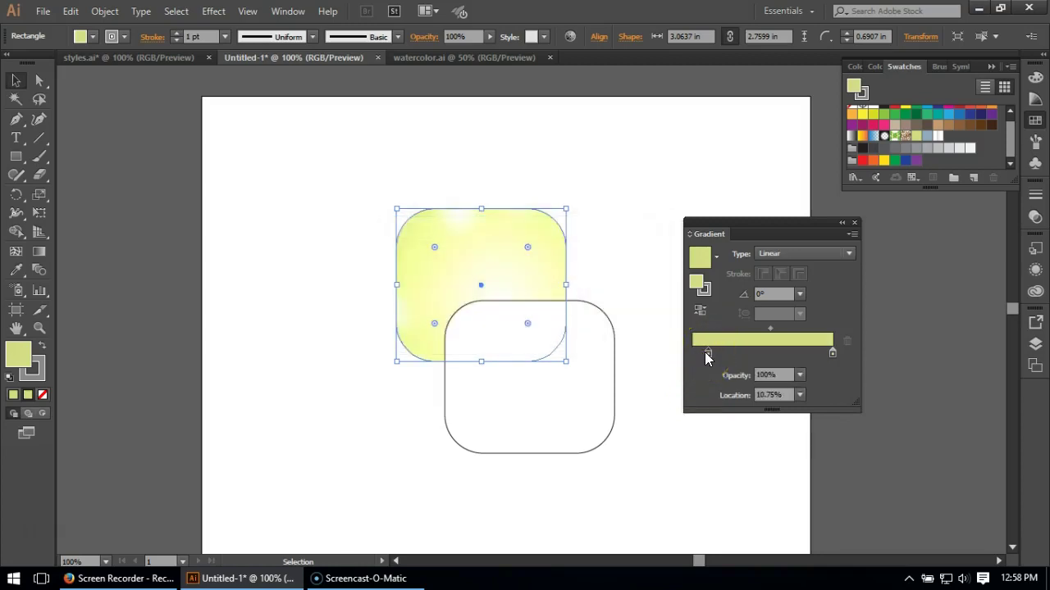
pyautogui.moveTo(706, 354); pyautogui.dragTo(693, 351)
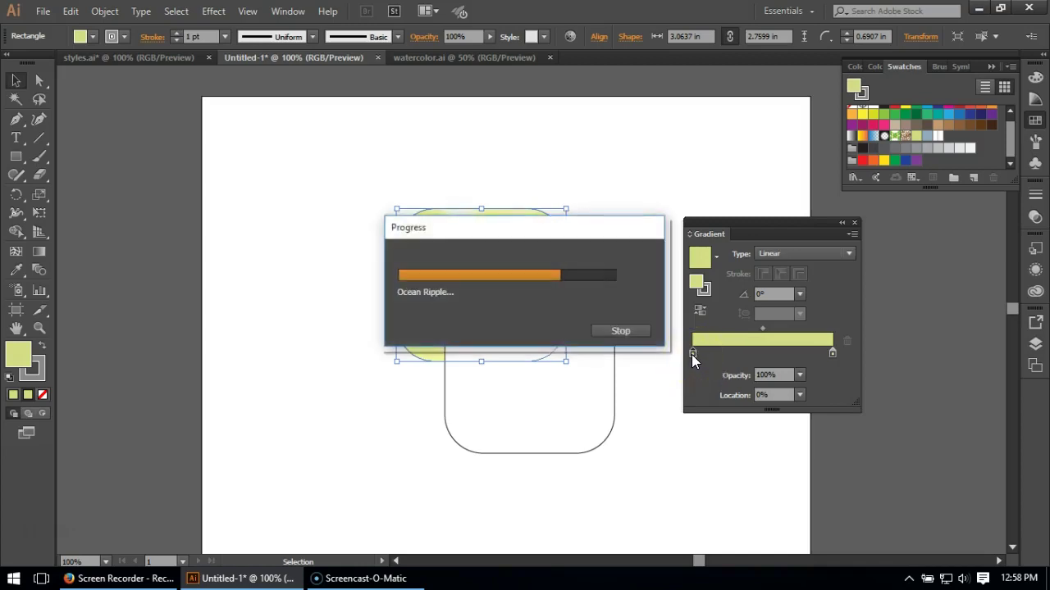
# Switch the gradient's start stop to HSB and lower its saturation to 17%.
pyautogui.doubleClick(693, 353)
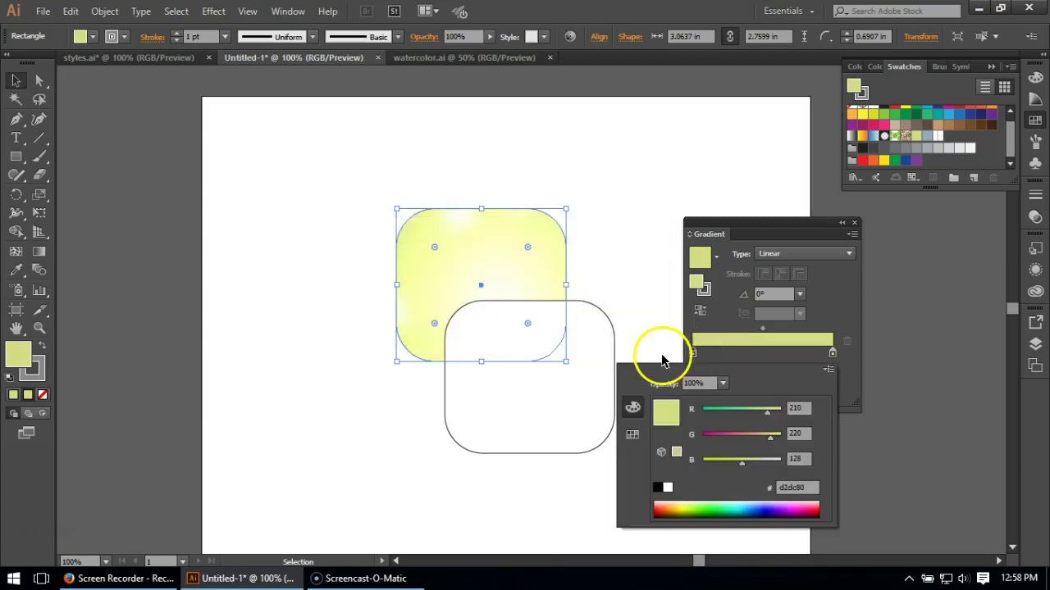
pyautogui.click(829, 369)
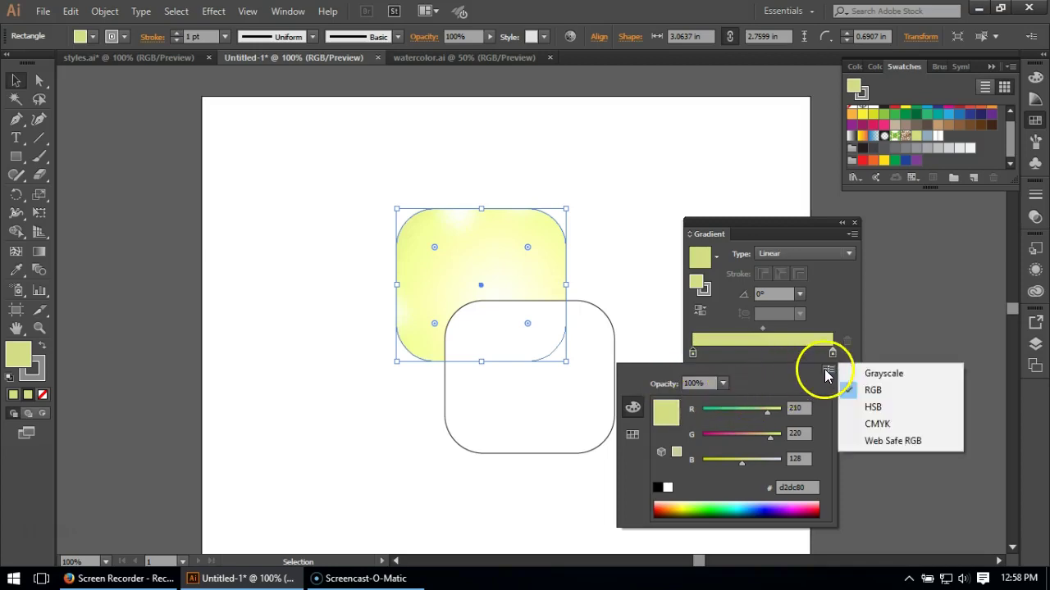
pyautogui.click(869, 408)
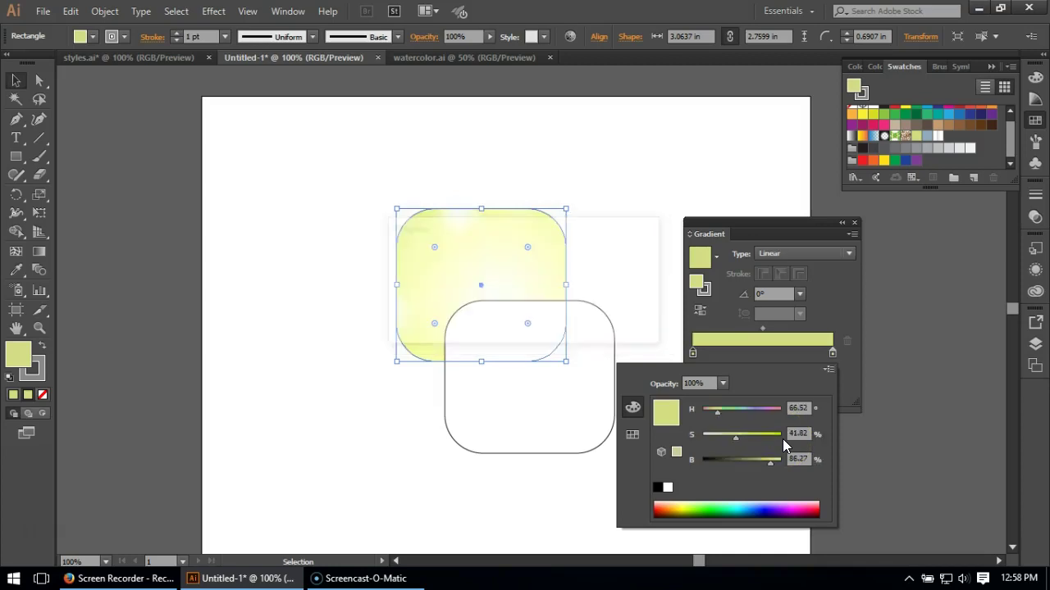
pyautogui.moveTo(735, 437); pyautogui.dragTo(715, 437)
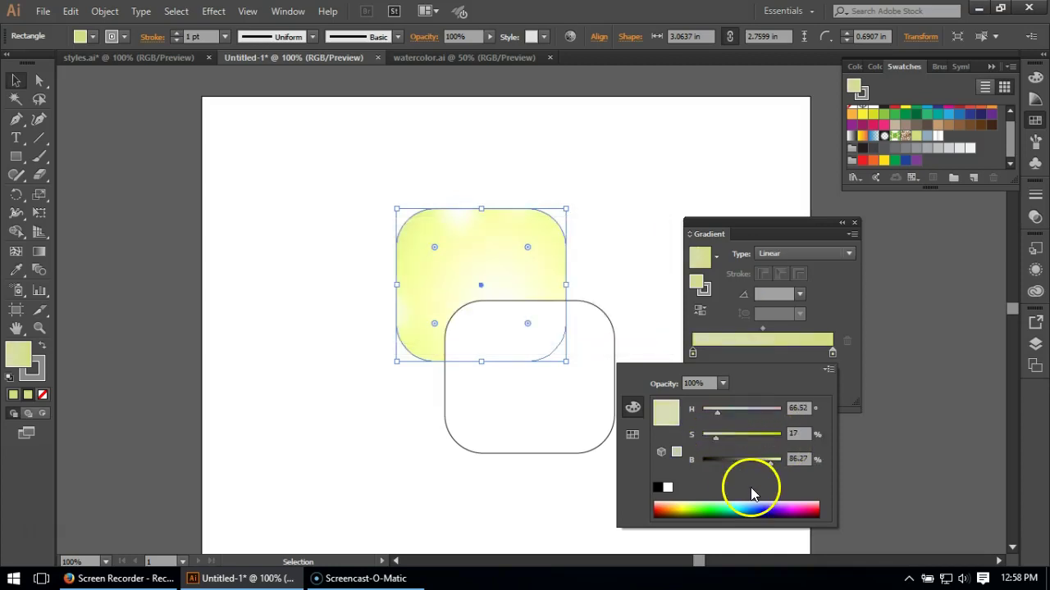
pyautogui.click(695, 315)
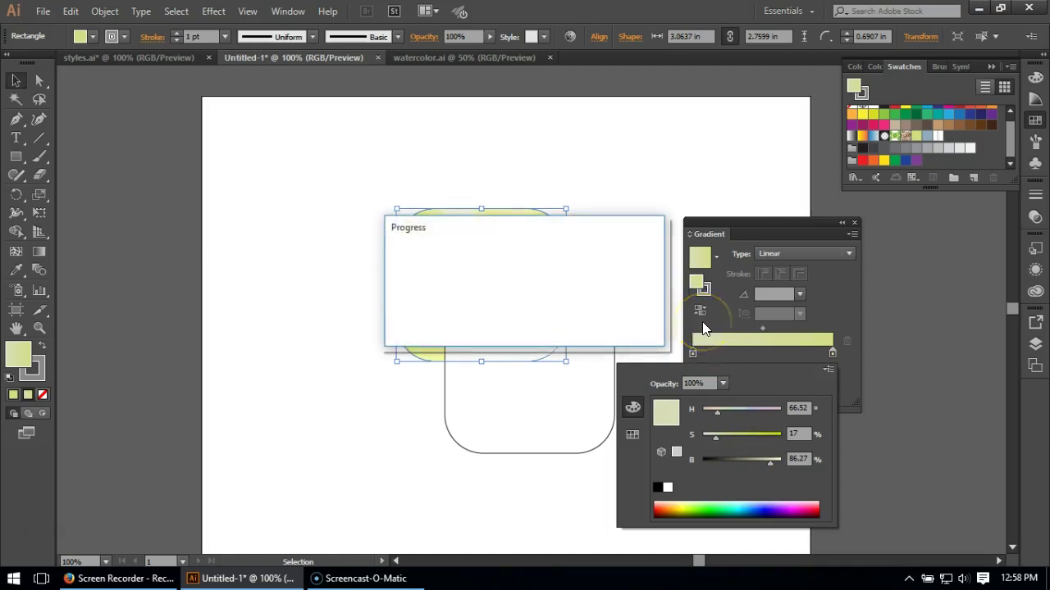
pyautogui.press('Escape')
pyautogui.click(697, 351)
# Redirect the rectangle's gradient diagonally from its lower left to its upper right at about 42° with the Gradient tool, and deselect it.
pyautogui.click(39, 251)
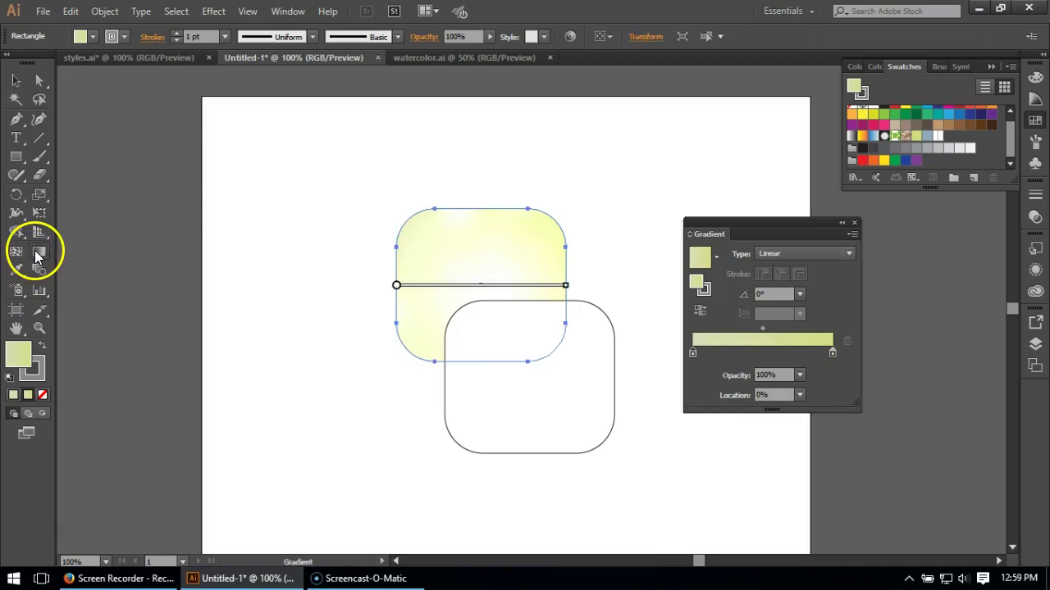
pyautogui.moveTo(436, 243)
pyautogui.mouseDown()
pyautogui.moveTo(518, 324)
pyautogui.moveTo(503, 306)
pyautogui.mouseUp()
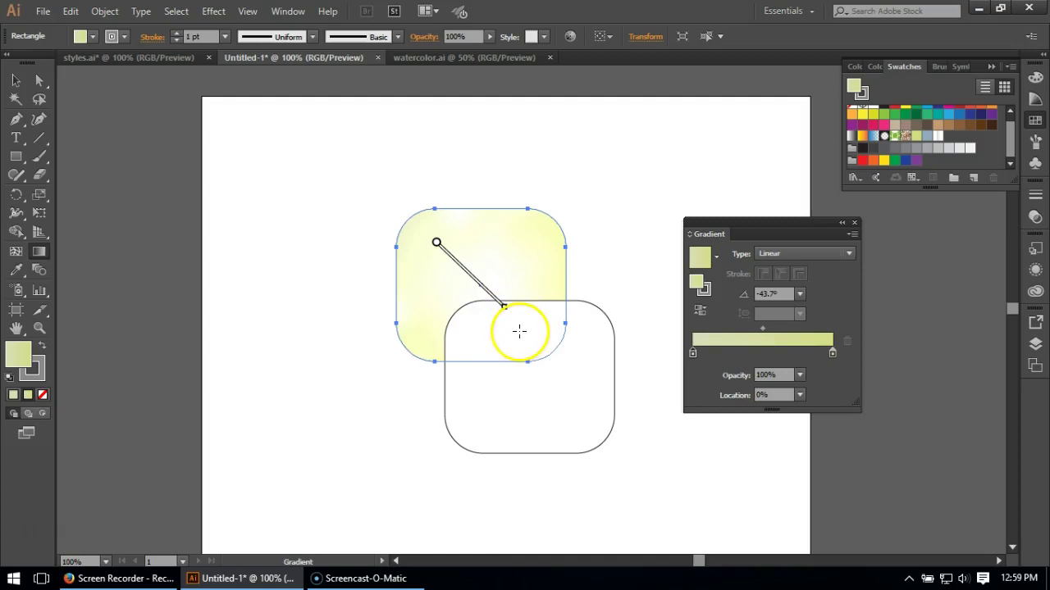
pyautogui.moveTo(415, 340); pyautogui.dragTo(527, 238)
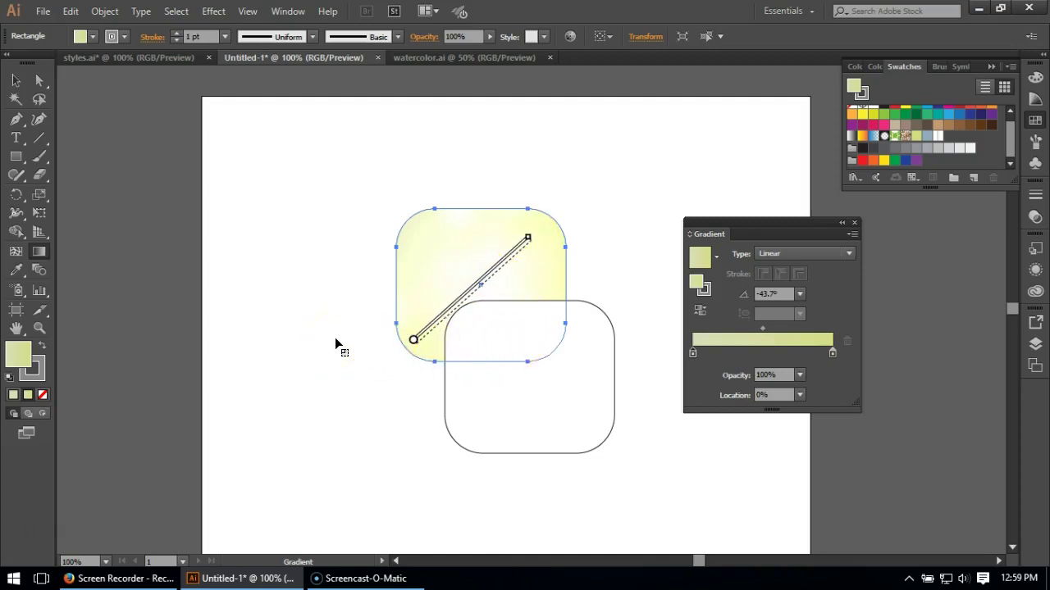
pyautogui.hotkey('ctrl', 'shift', 'e')
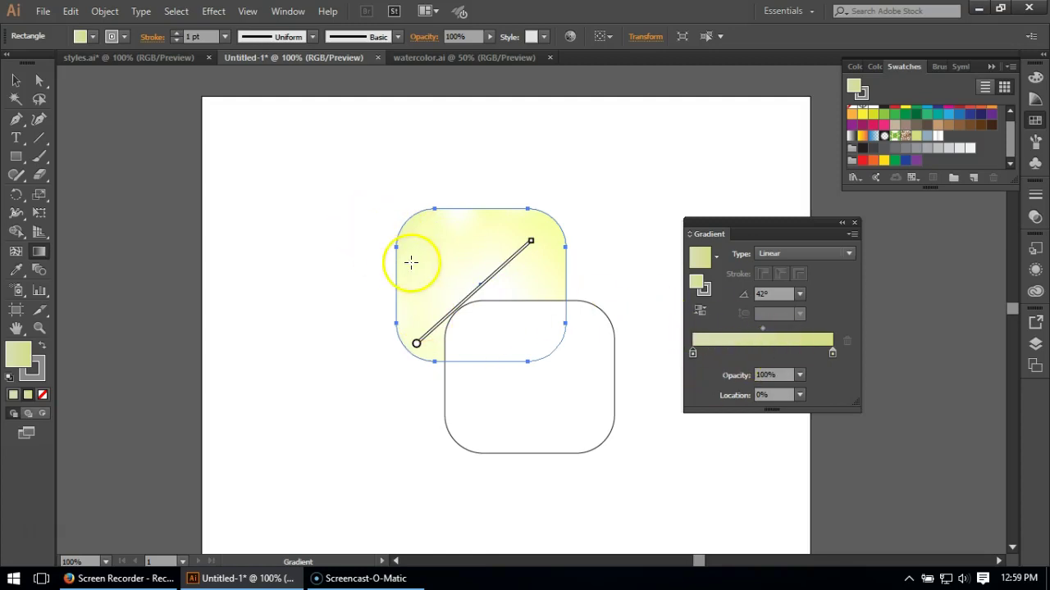
pyautogui.click(15, 80)
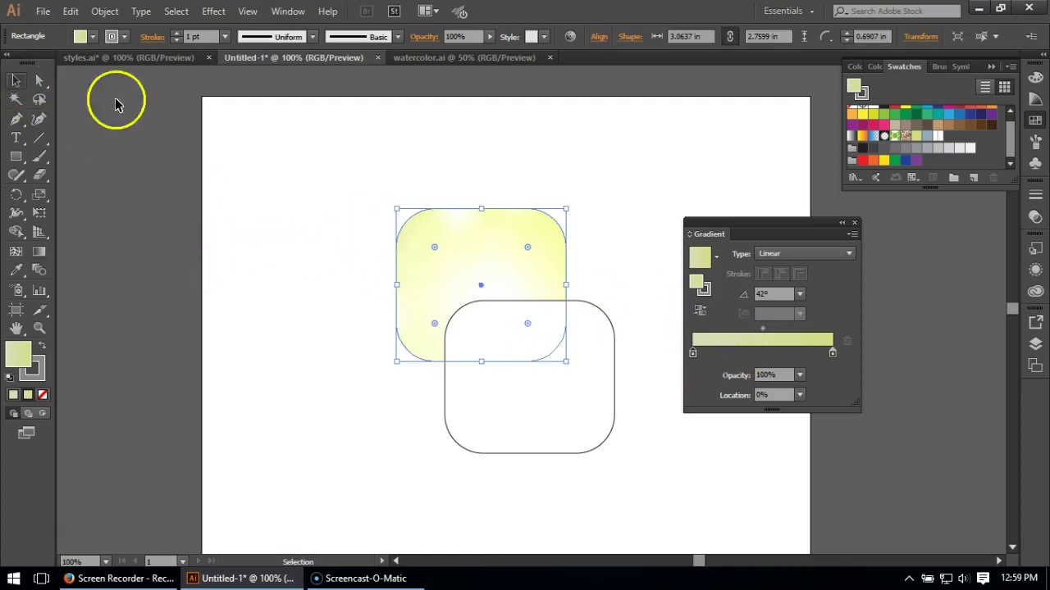
pyautogui.click(293, 190)
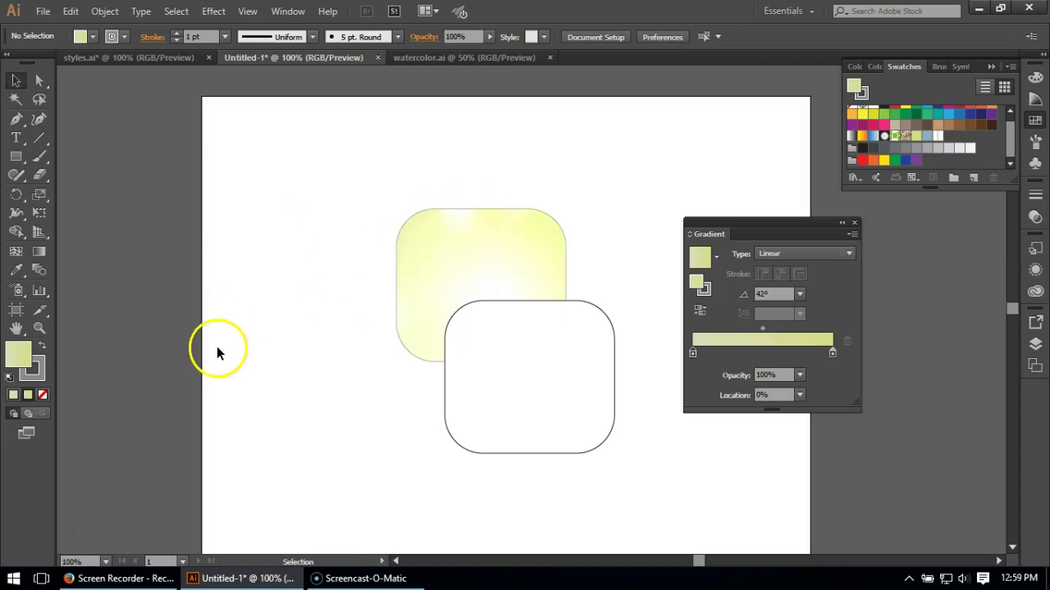
# Add a second fill to the green rectangle and place it beneath the fill carrying the stacked effects.
pyautogui.click(474, 252)
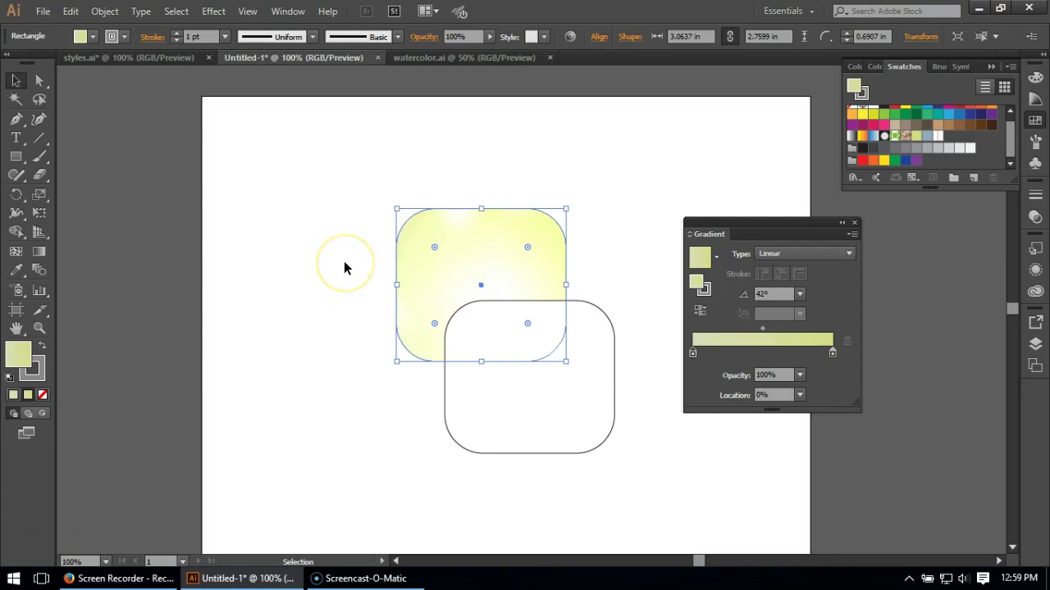
pyautogui.click(1035, 269)
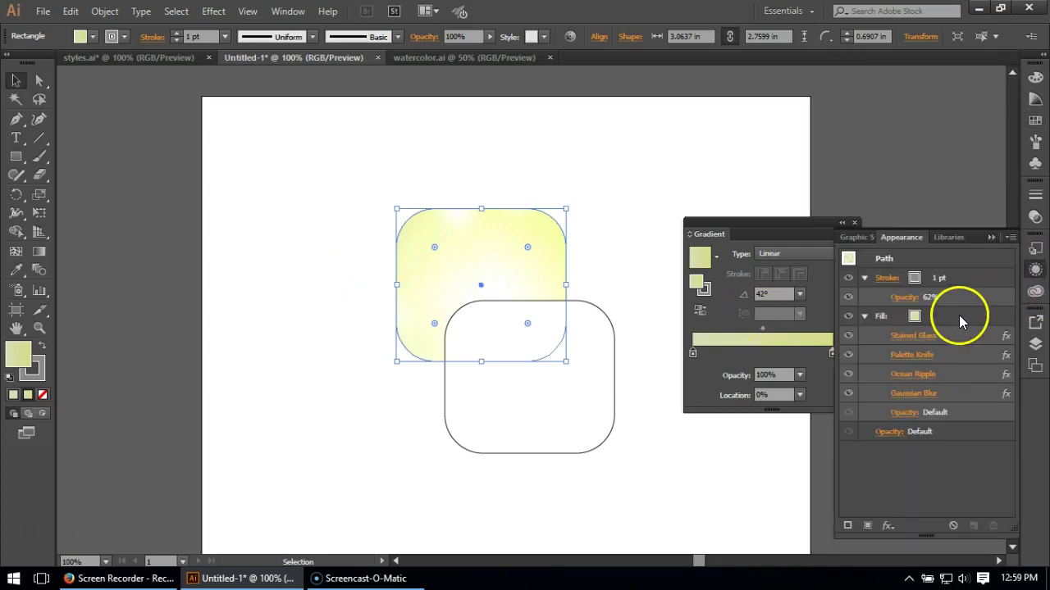
pyautogui.click(960, 428)
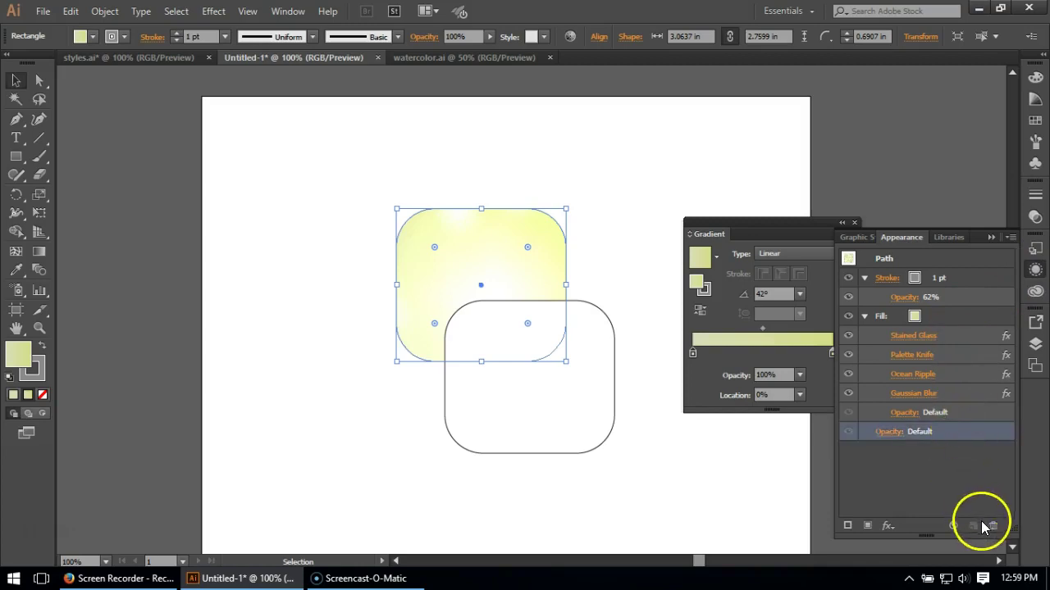
pyautogui.click(960, 279)
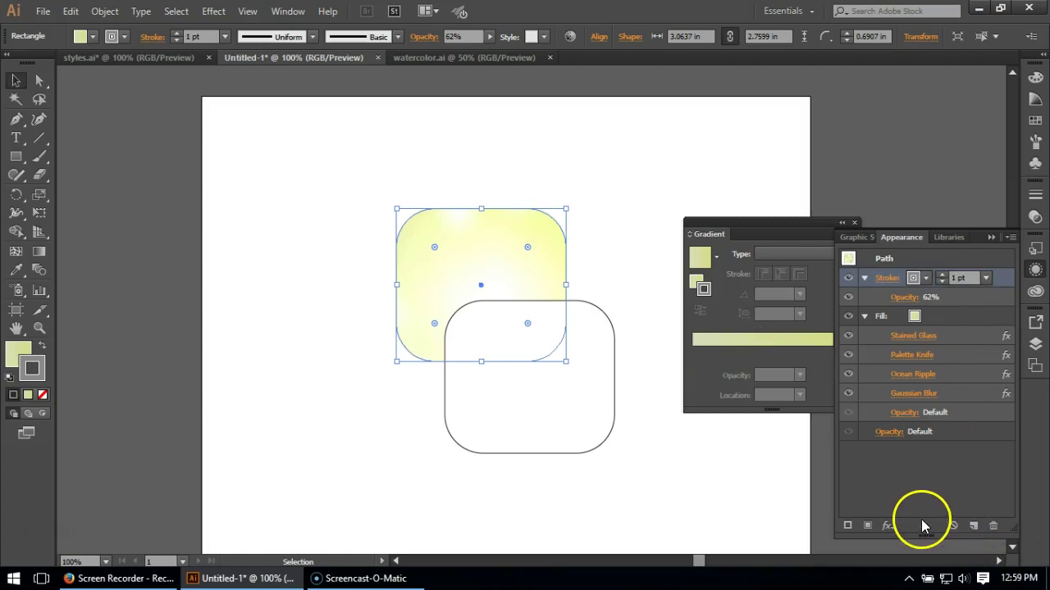
pyautogui.click(945, 322)
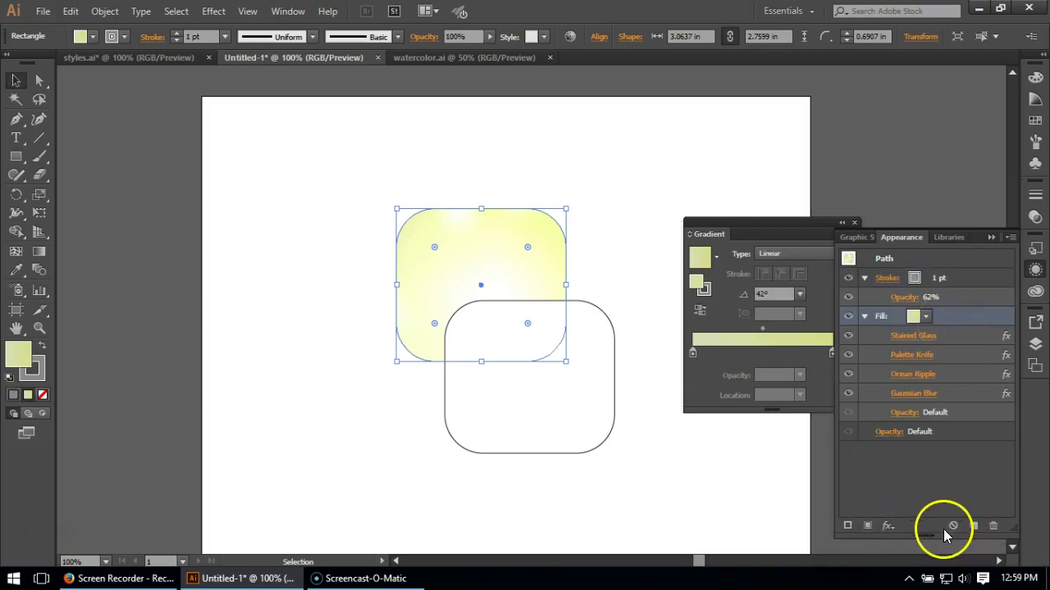
pyautogui.click(868, 526)
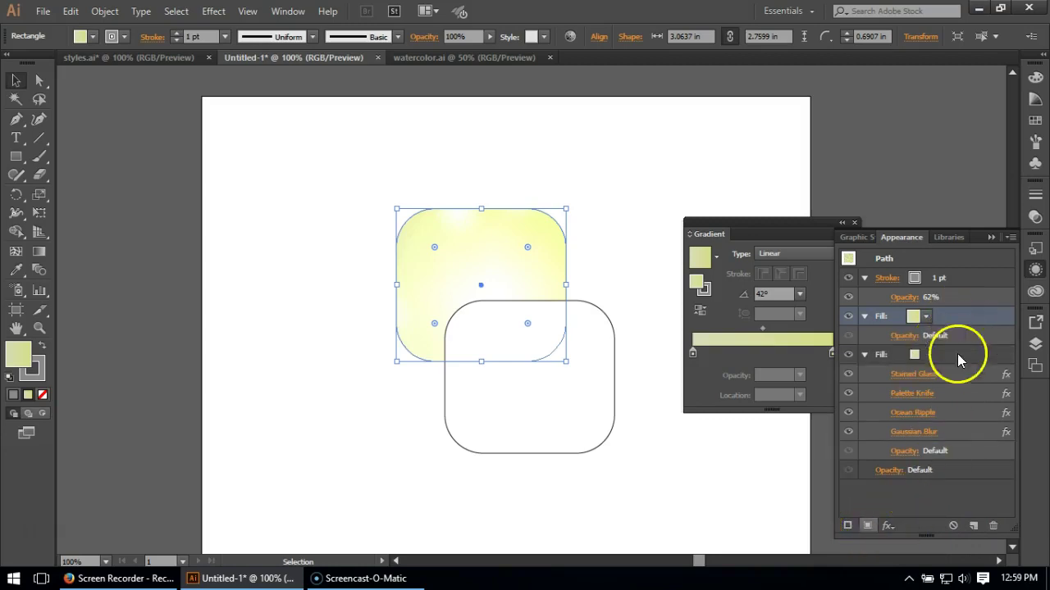
pyautogui.moveTo(905, 467); pyautogui.dragTo(940, 431)
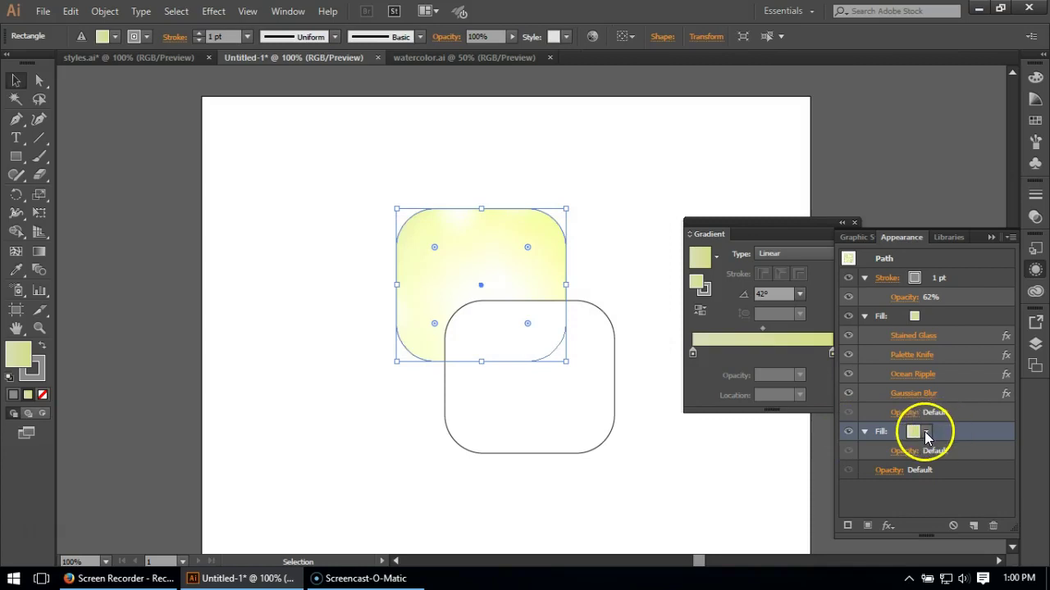
pyautogui.click(926, 433)
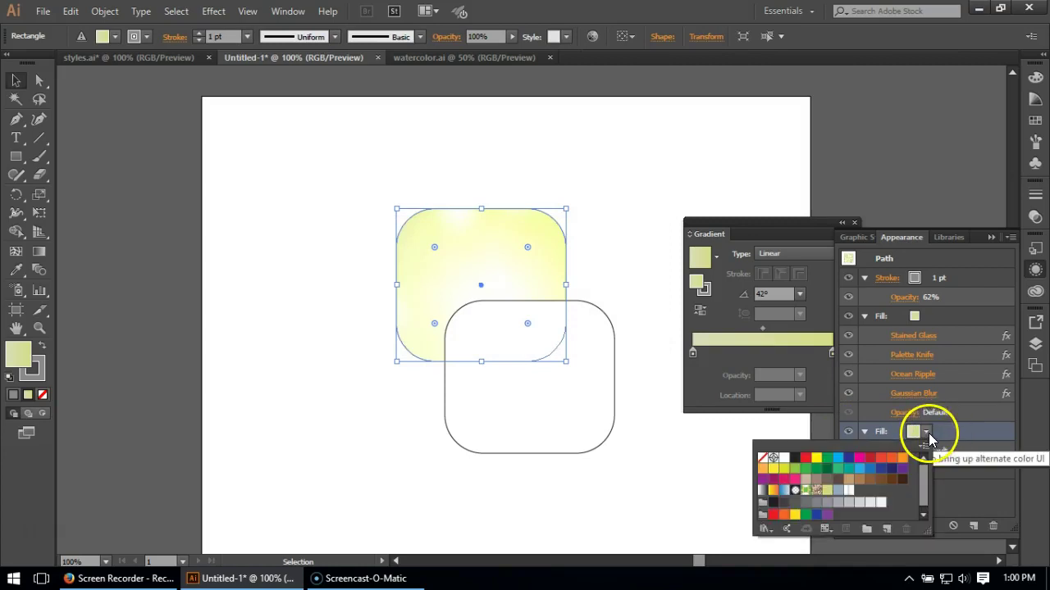
pyautogui.click(926, 433)
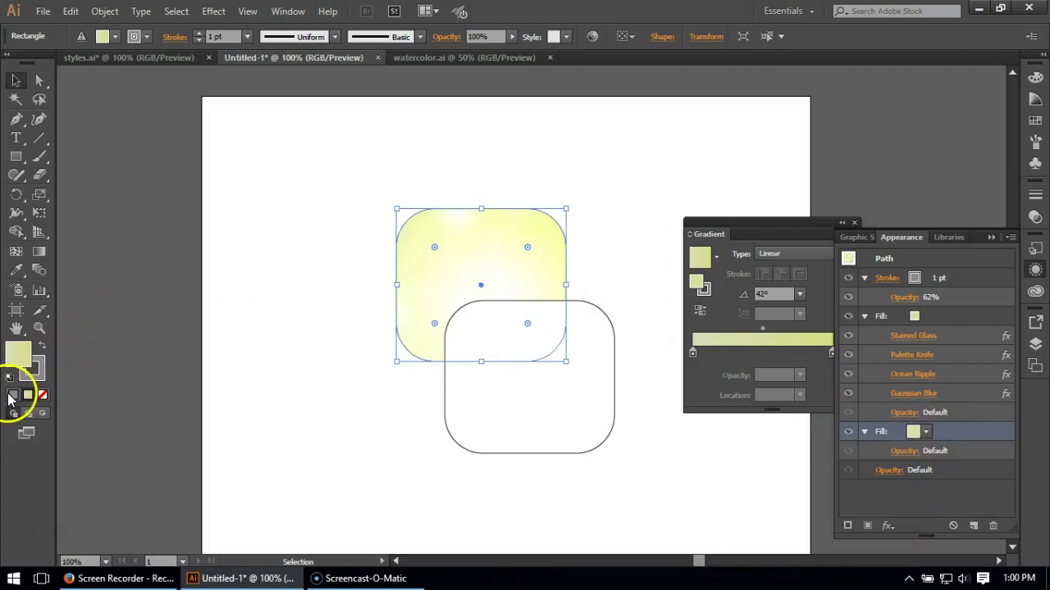
pyautogui.click(31, 368)
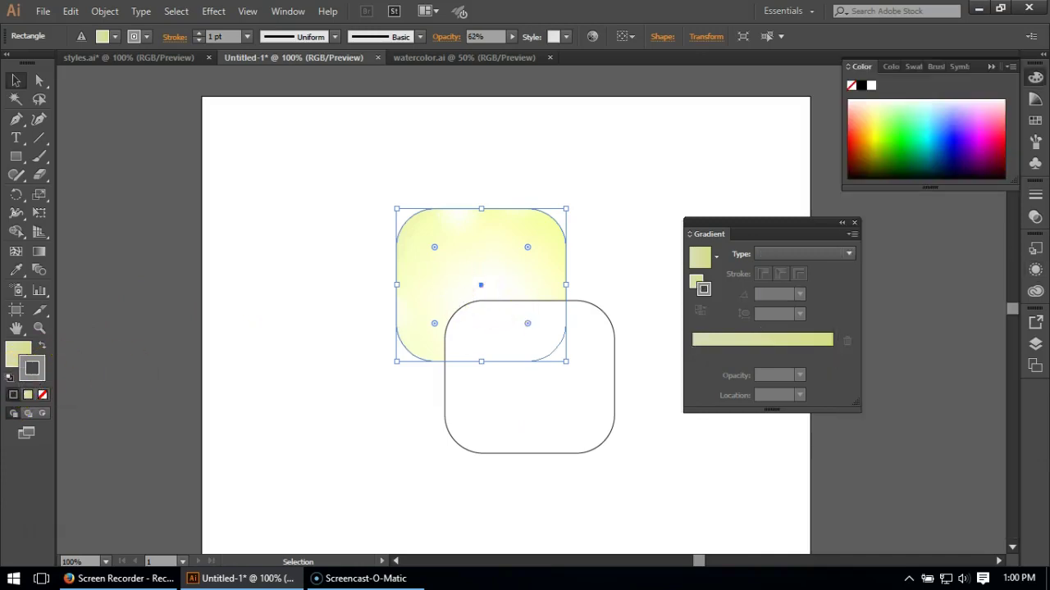
pyautogui.click(1035, 268)
# Change the rectangle's lower fill from a gradient to the solid light green swatch.
pyautogui.click(933, 433)
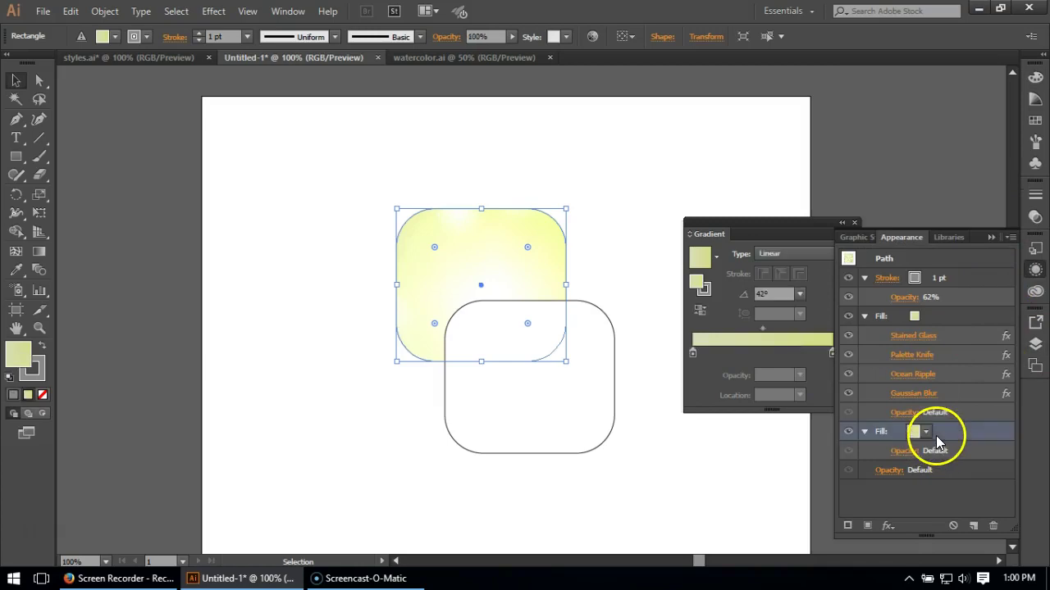
pyautogui.click(12, 394)
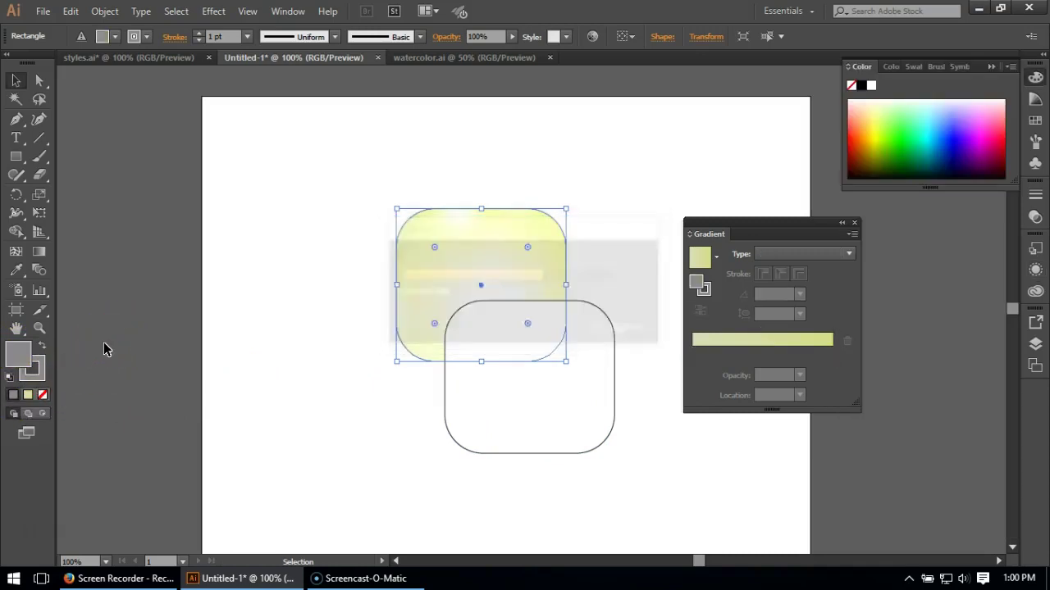
pyautogui.click(1035, 345)
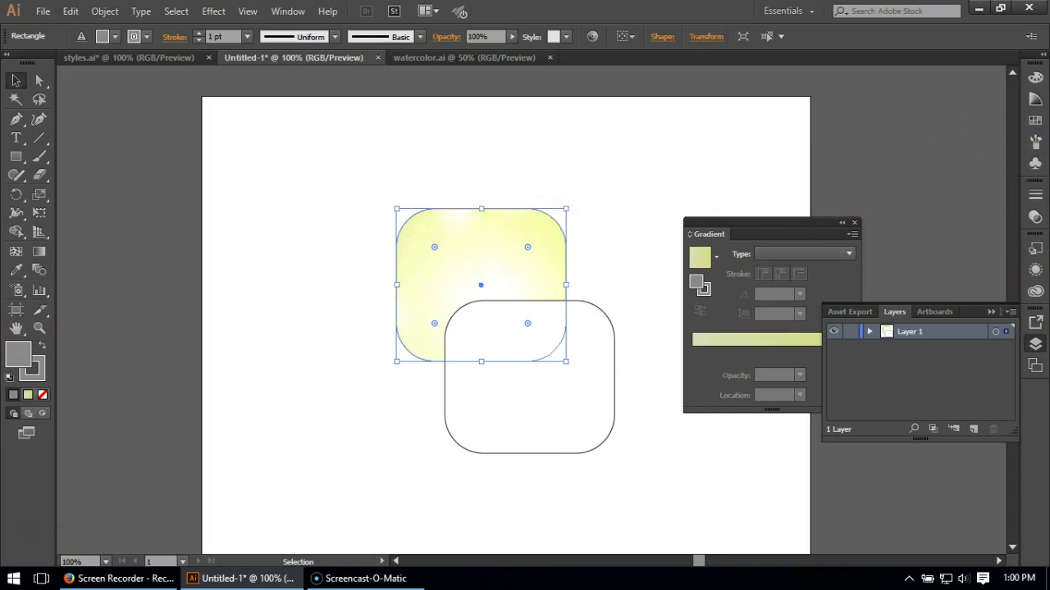
pyautogui.click(1035, 123)
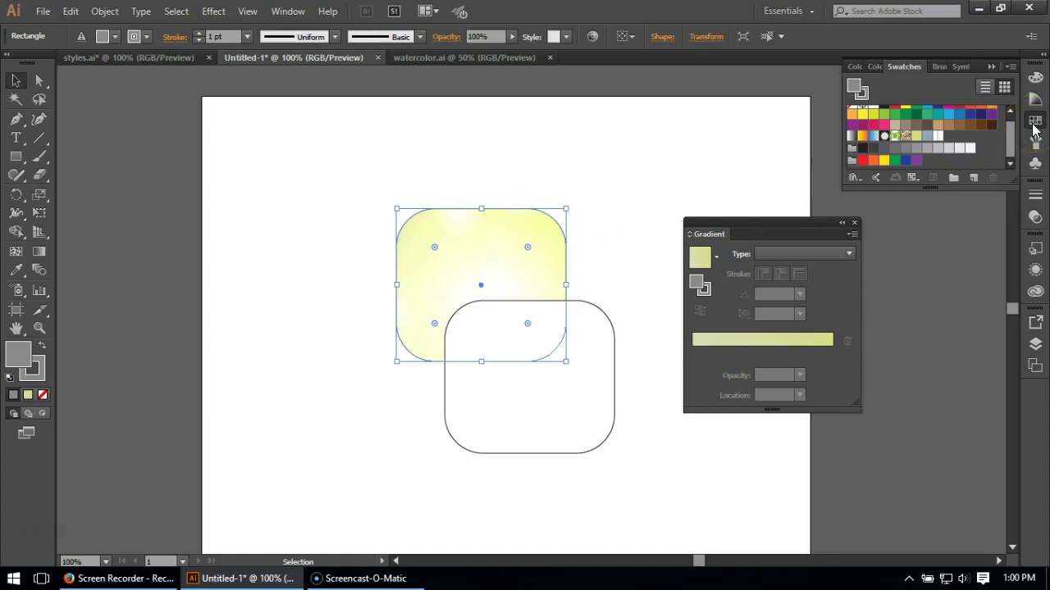
pyautogui.click(917, 136)
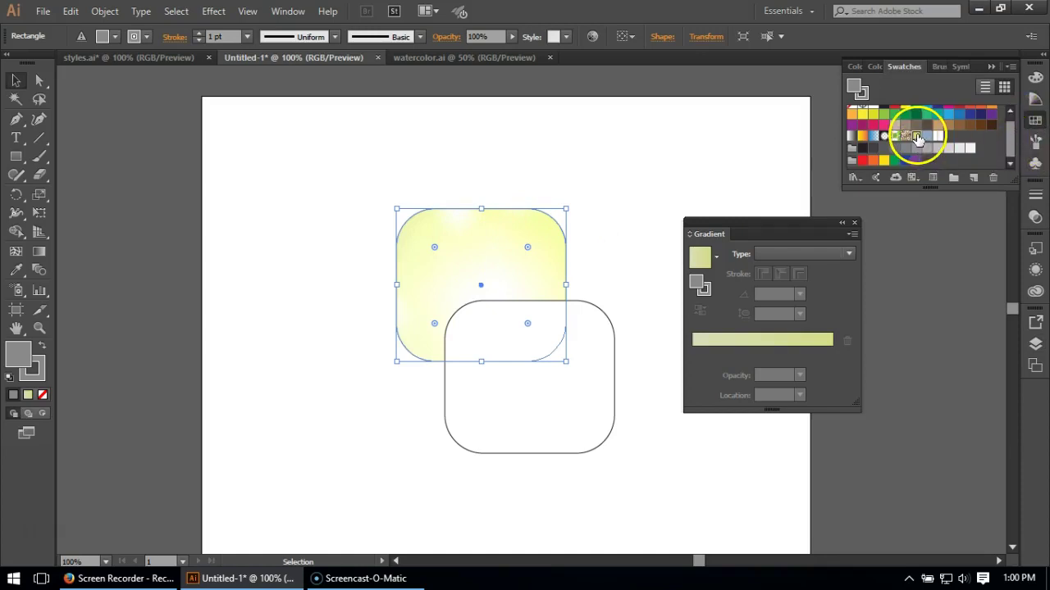
# Lighten the lower fill to the pale green e6eab5 and display the rectangle's appearance attributes.
pyautogui.click(18, 354)
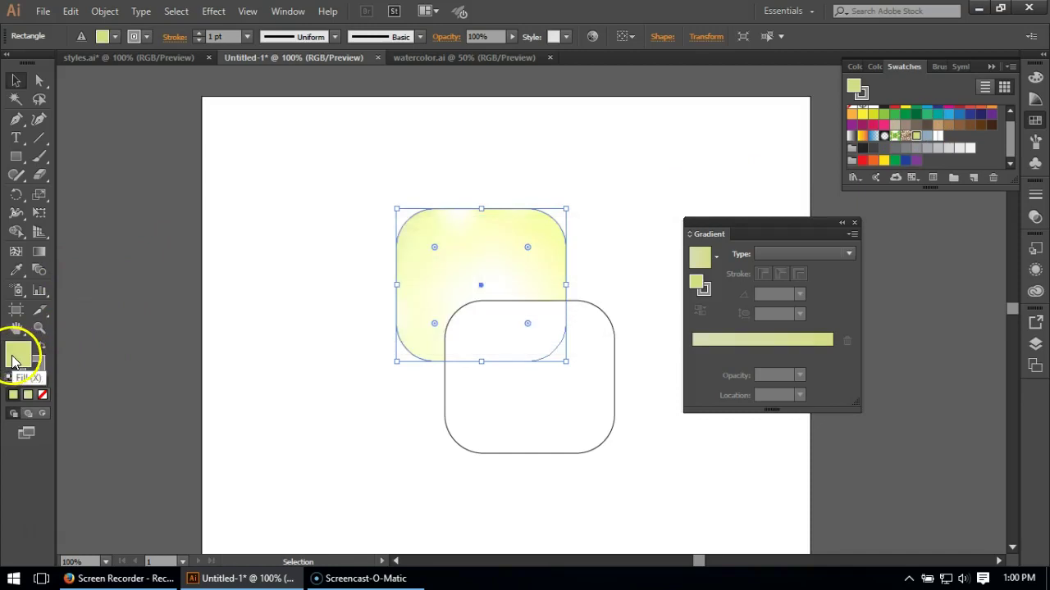
pyautogui.doubleClick(13, 359)
pyautogui.click(61, 76)
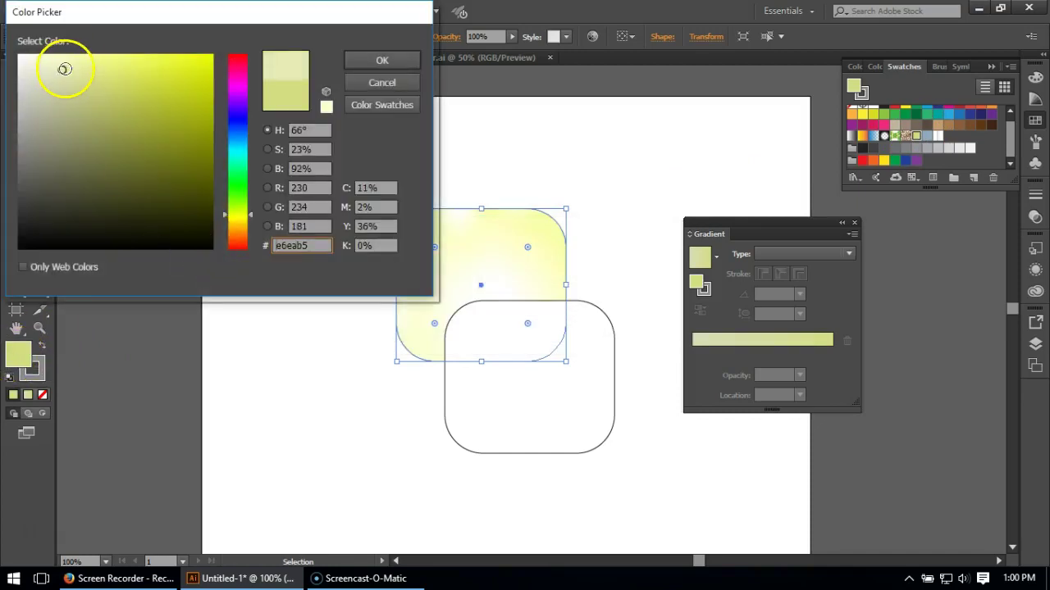
pyautogui.click(382, 59)
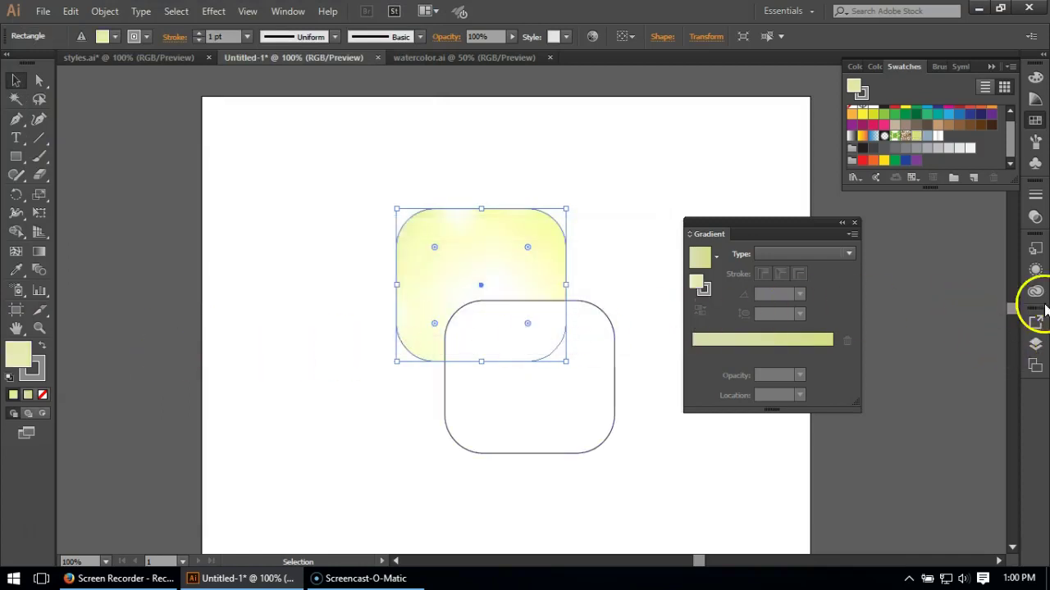
pyautogui.click(1034, 278)
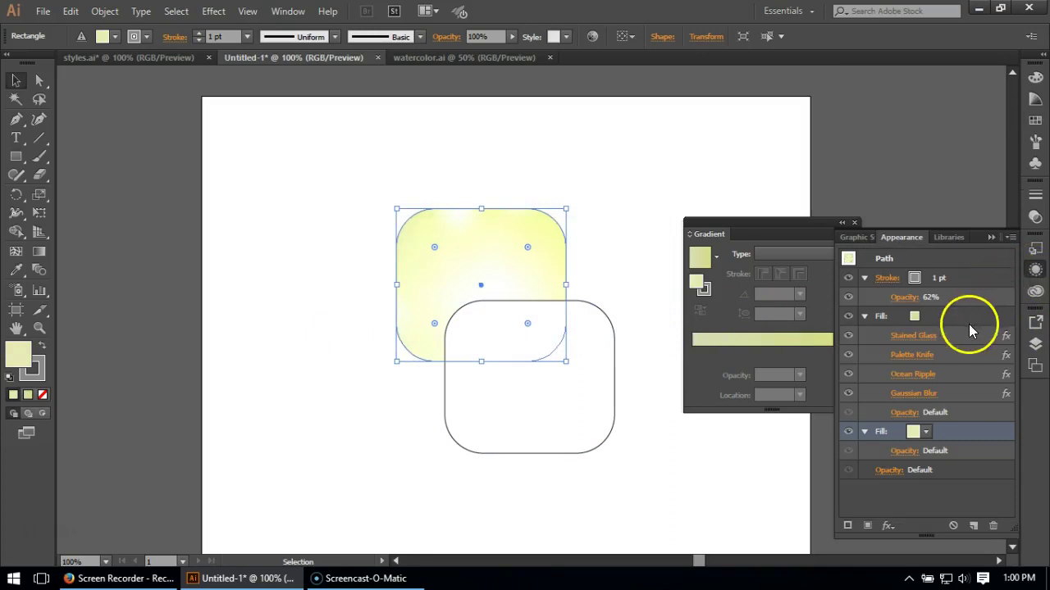
# Set the blending mode of the green rectangle's upper, effect-laden fill to Multiply and deselect the rectangle.
pyautogui.click(904, 412)
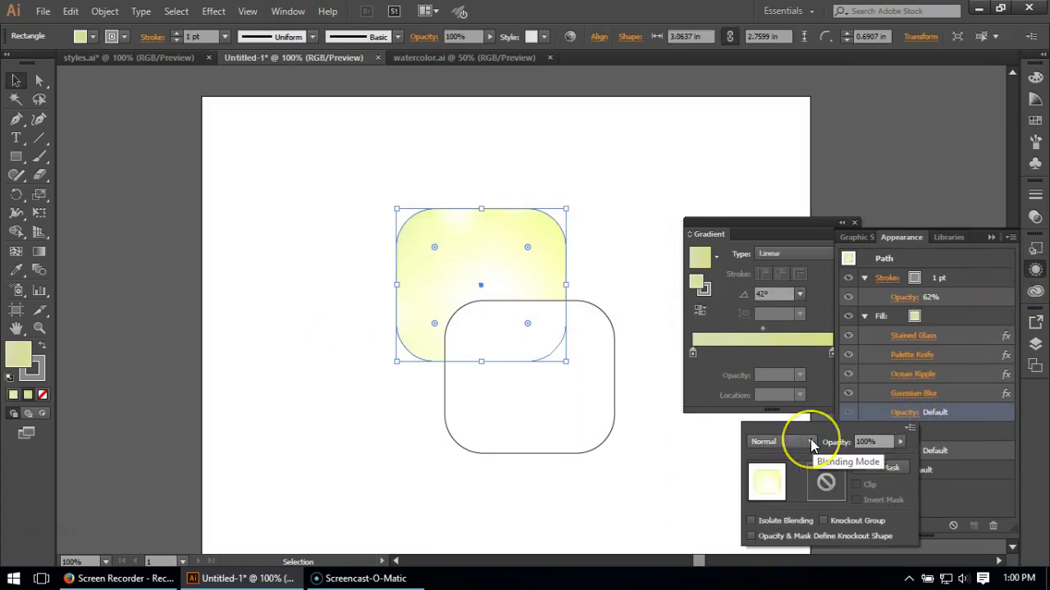
pyautogui.click(811, 442)
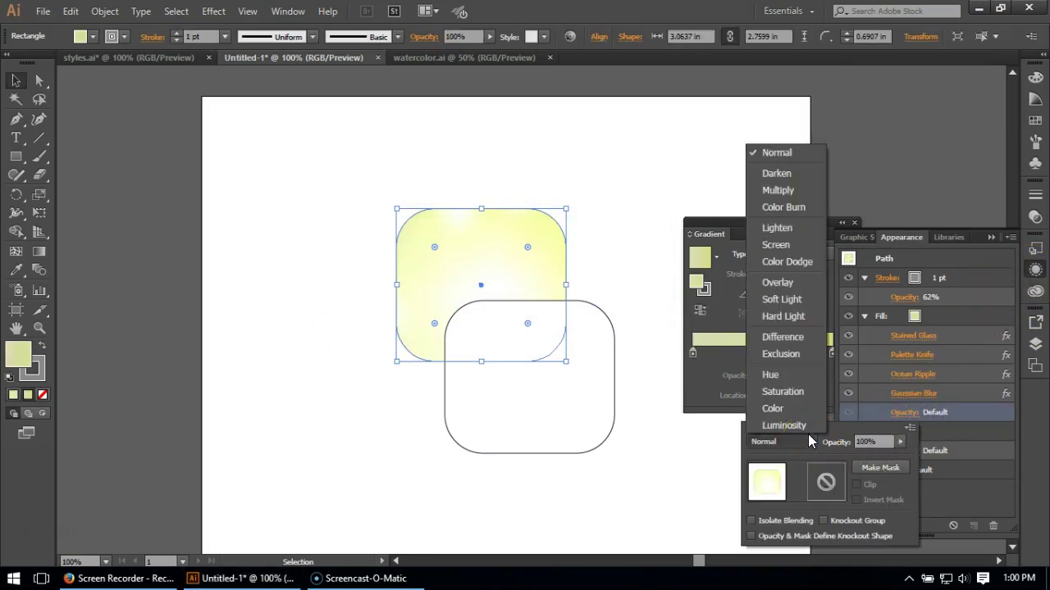
pyautogui.click(776, 153)
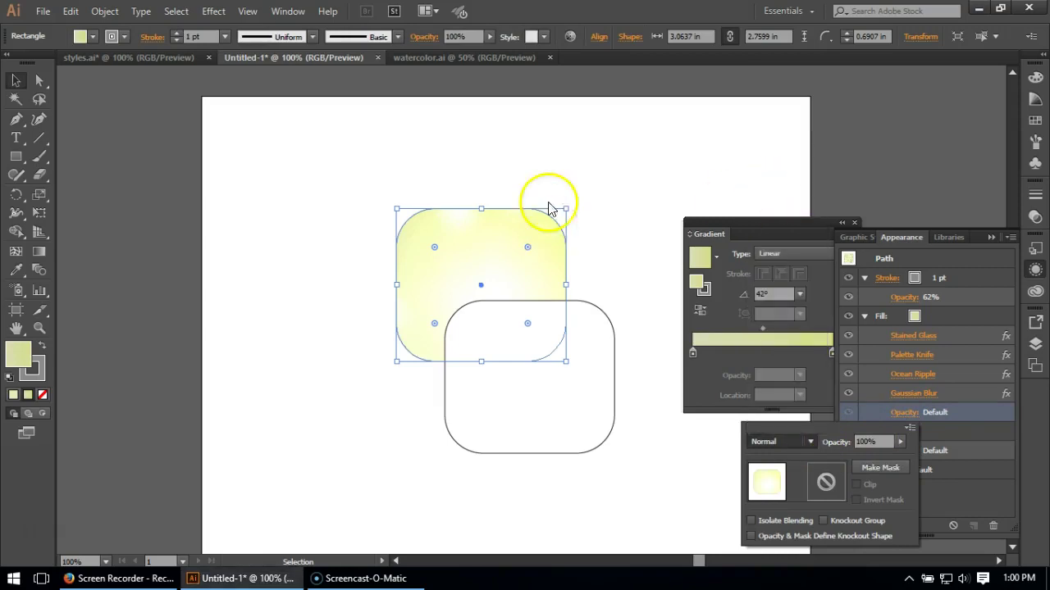
pyautogui.click(319, 222)
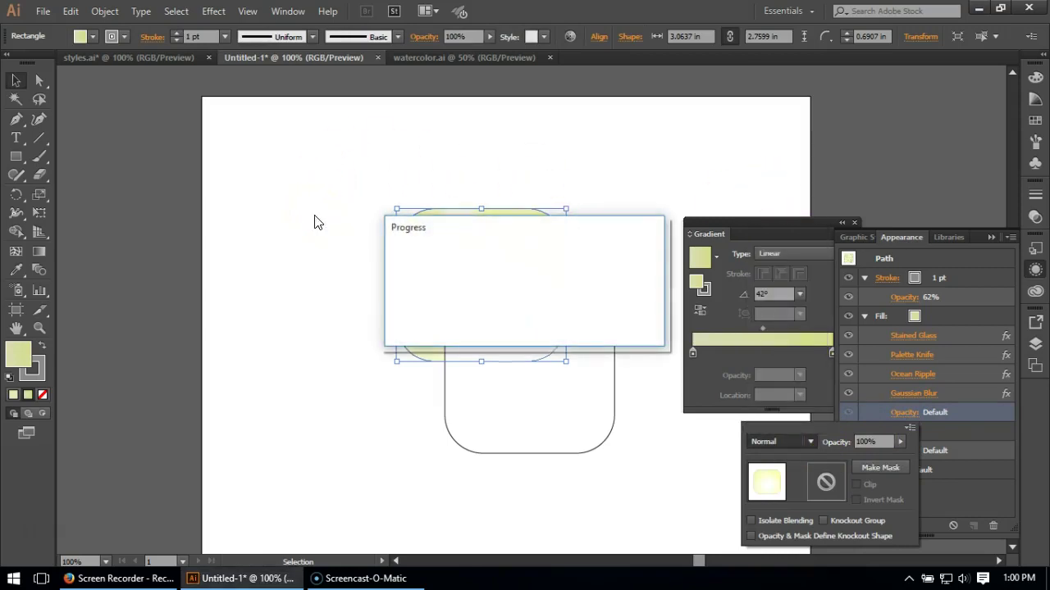
pyautogui.click(345, 219)
pyautogui.click(436, 275)
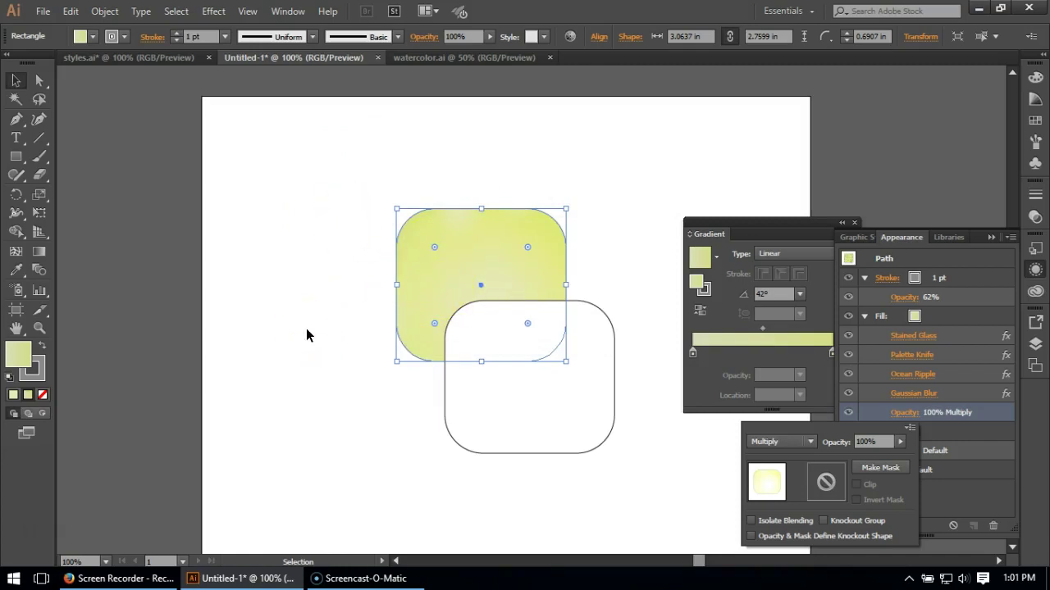
pyautogui.click(904, 238)
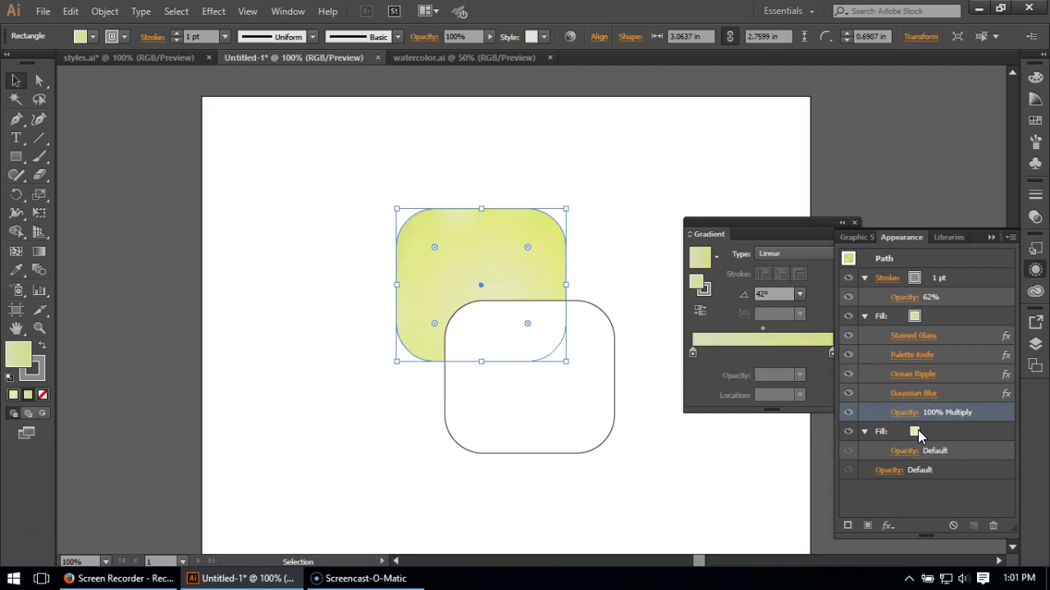
pyautogui.click(620, 232)
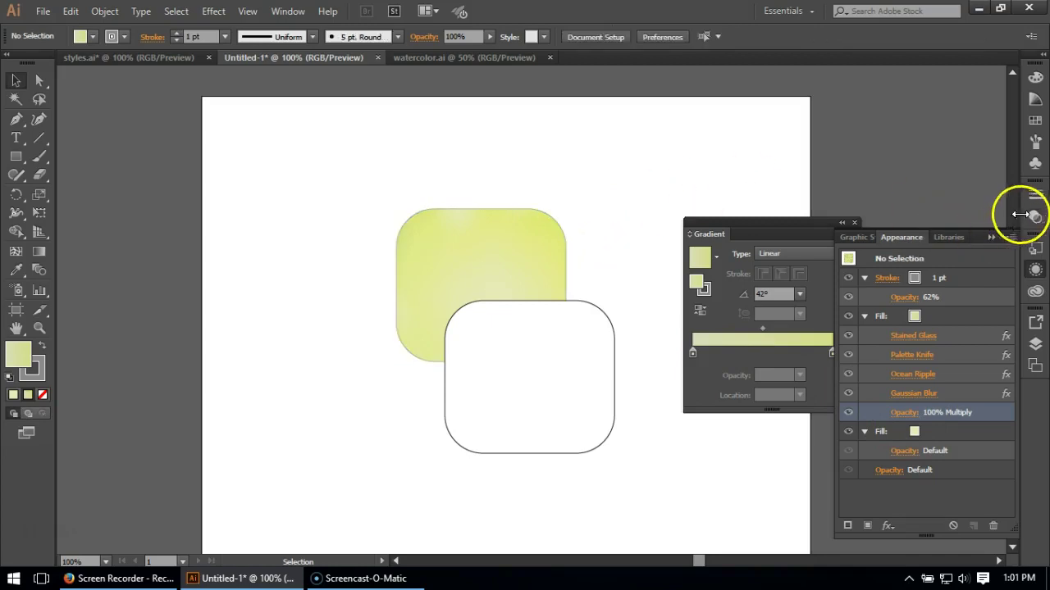
# Save the green rectangle's complete appearance as a new graphic style.
pyautogui.click(1035, 246)
pyautogui.moveTo(504, 265); pyautogui.dragTo(957, 304)
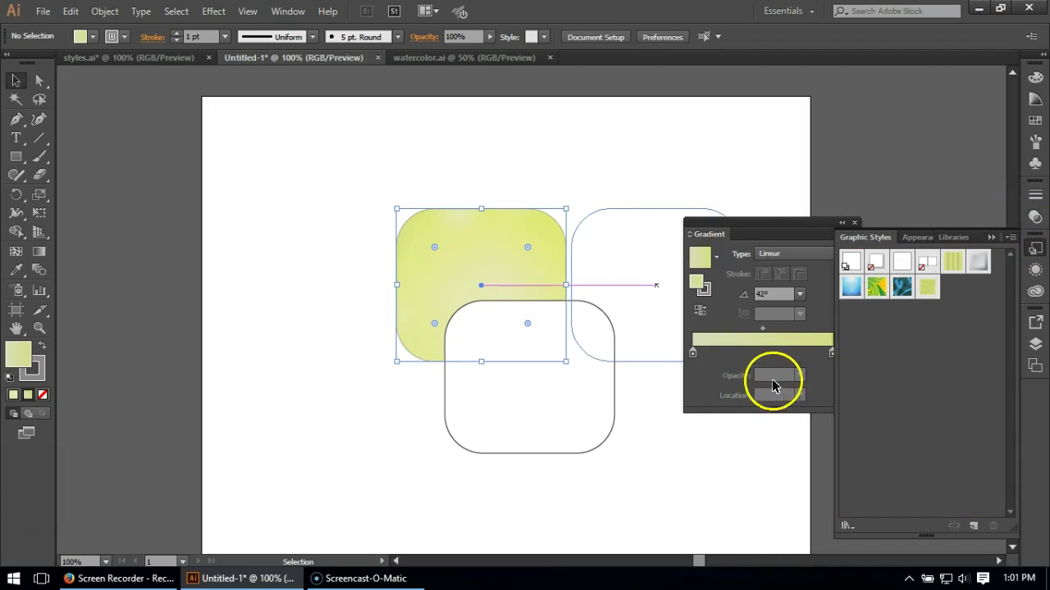
pyautogui.click(693, 339)
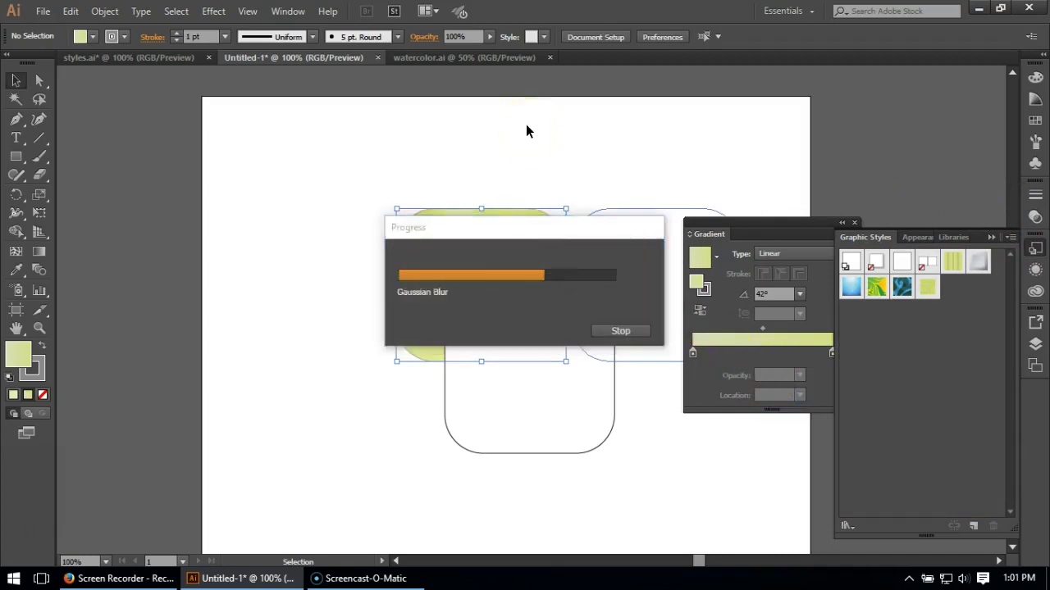
pyautogui.click(580, 159)
# Apply the newly saved watercolor graphic style to the white rounded rectangle and deselect it.
pyautogui.click(595, 392)
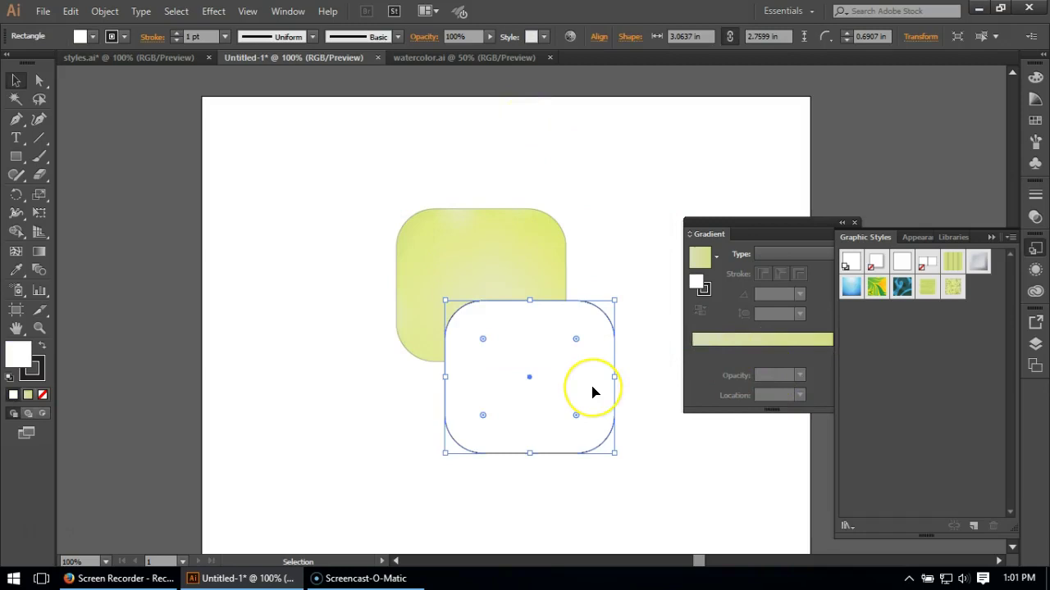
pyautogui.moveTo(505, 296); pyautogui.dragTo(970, 301)
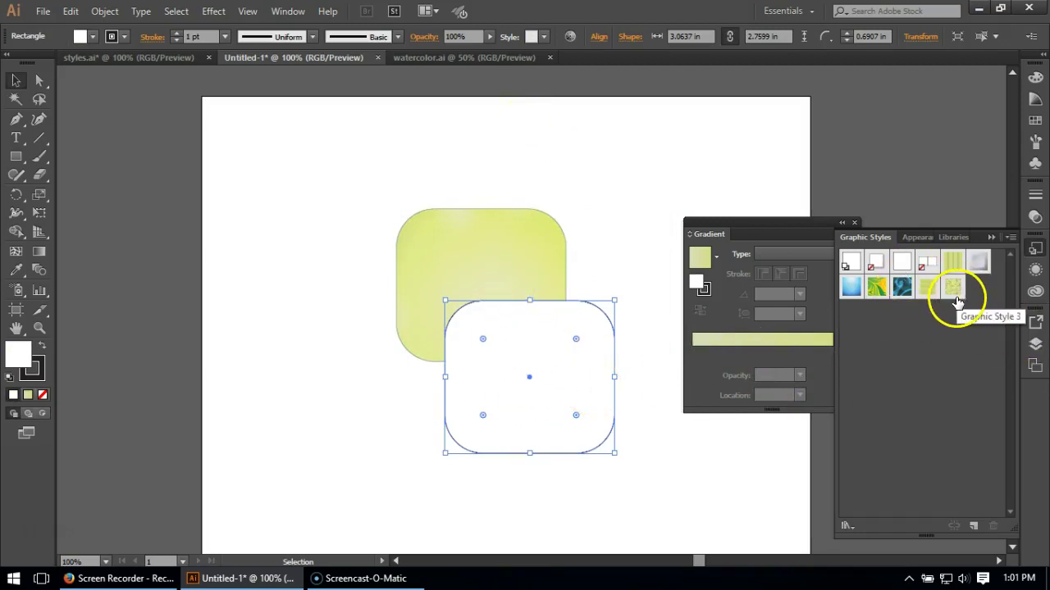
pyautogui.click(955, 294)
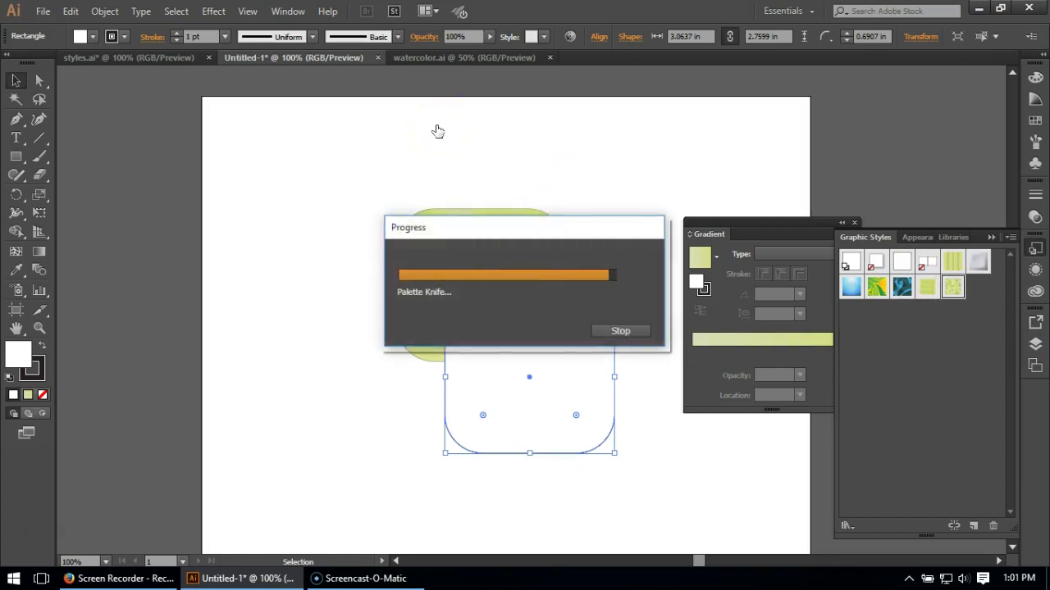
pyautogui.click(322, 323)
# Change the upper, effect-laden fill of the front rectangle to the blue swatch R=143 G=171 B=188.
pyautogui.click(513, 372)
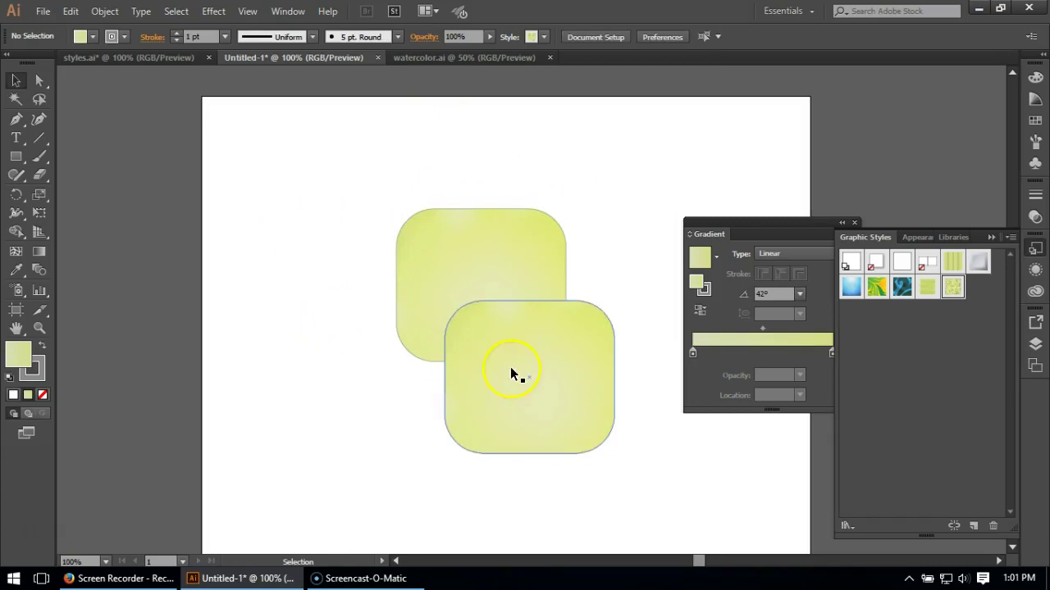
pyautogui.click(1033, 276)
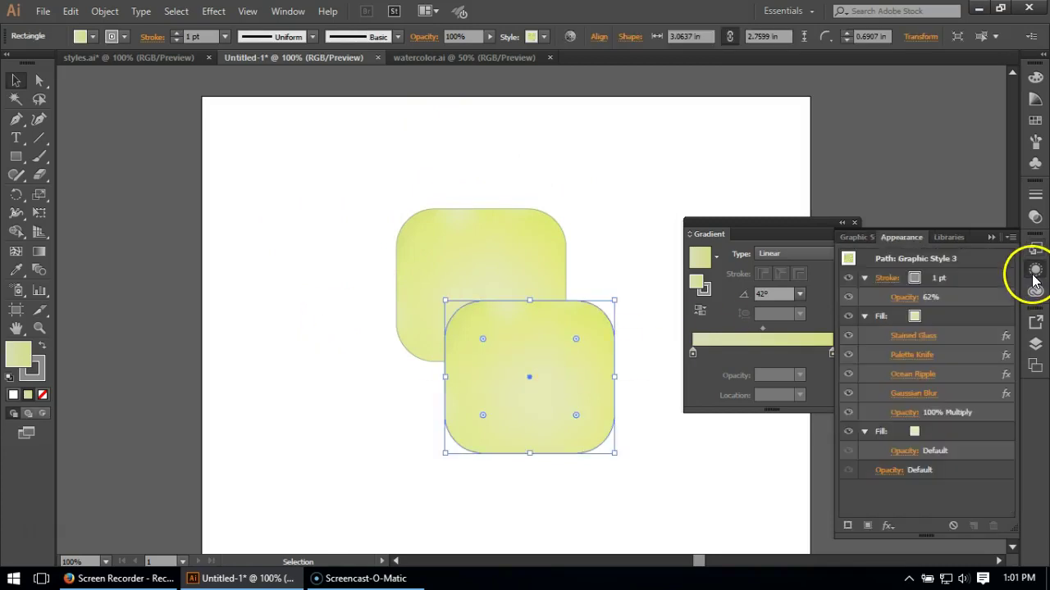
pyautogui.click(959, 320)
pyautogui.click(926, 318)
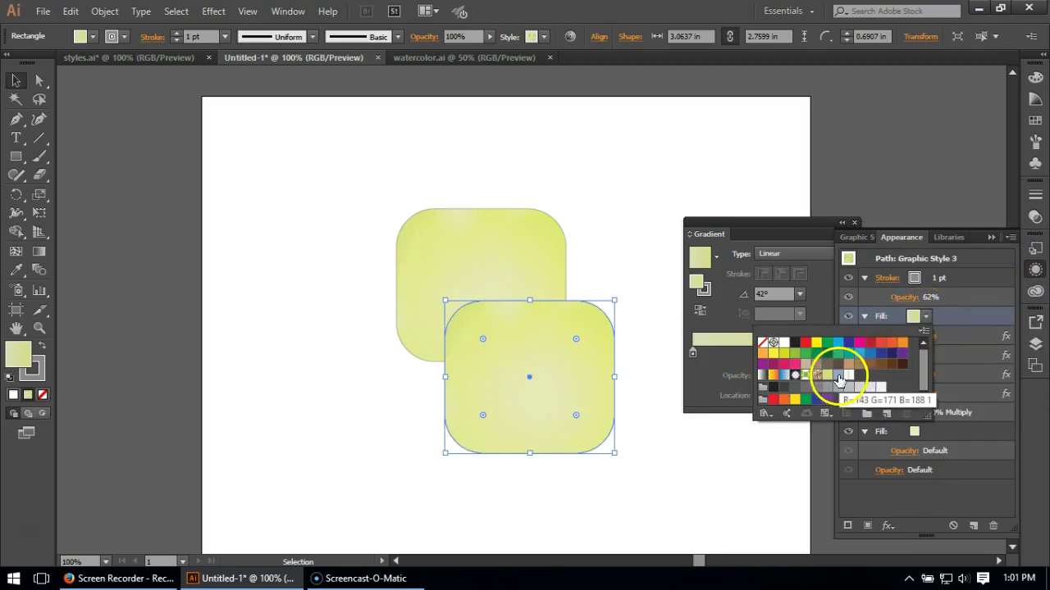
pyautogui.click(936, 440)
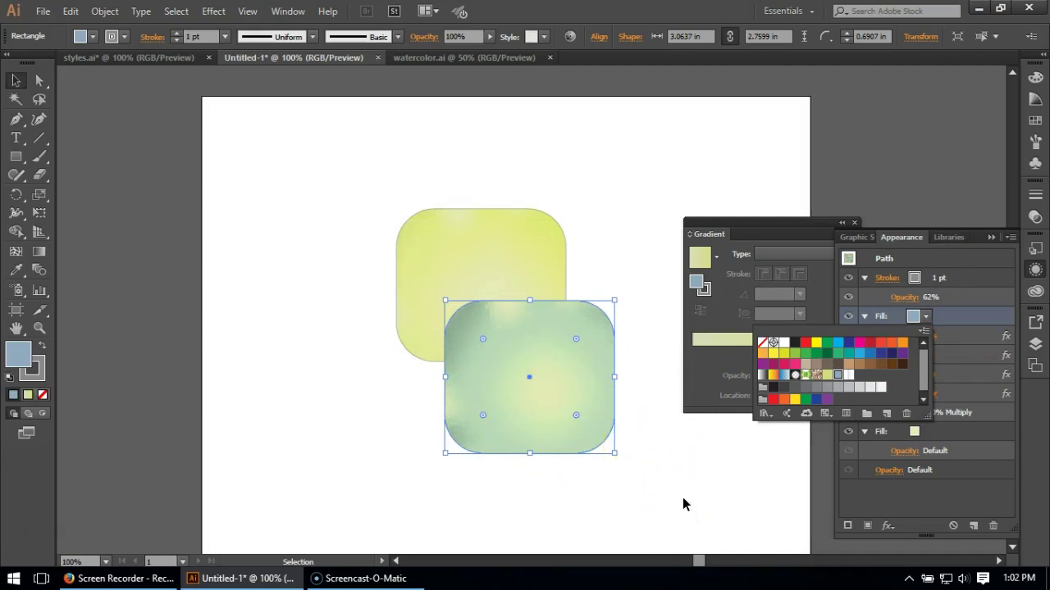
pyautogui.click(940, 425)
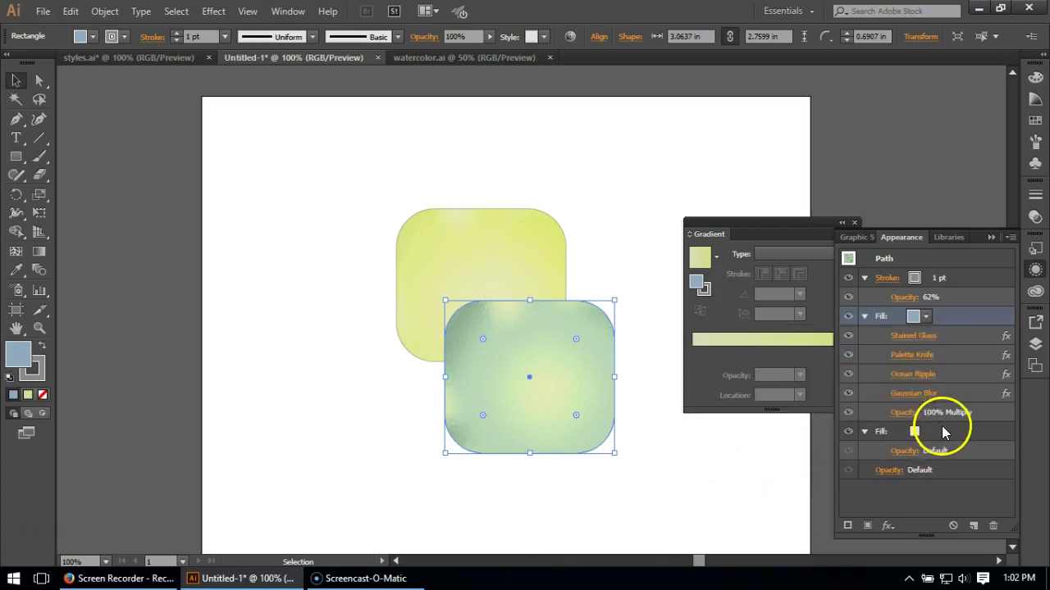
# Change the front rectangle's lower fill to the same grayish blue swatch and deselect the rectangle.
pyautogui.click(933, 428)
pyautogui.click(927, 433)
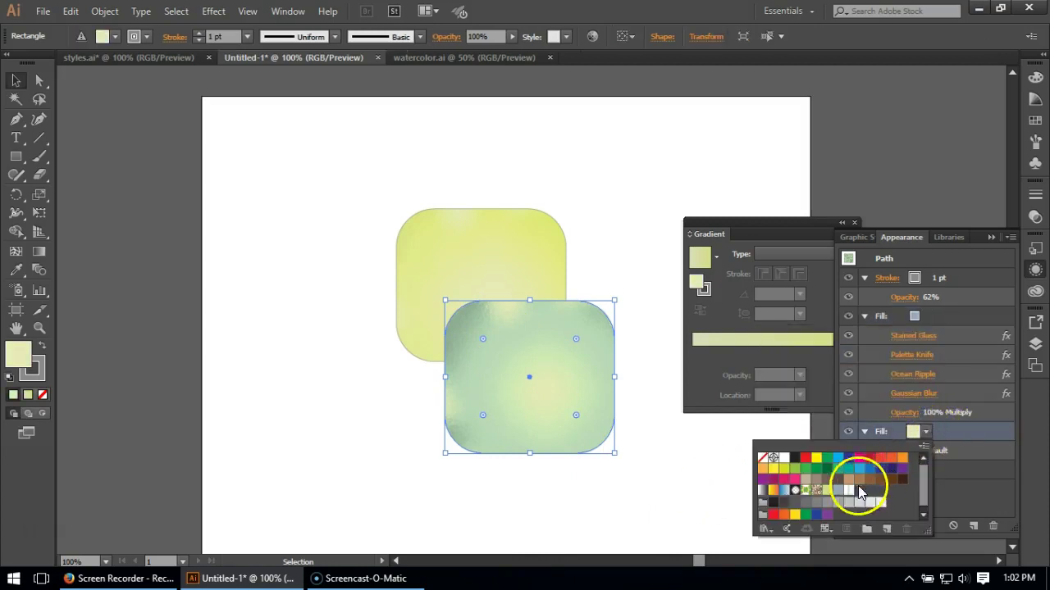
pyautogui.click(774, 515)
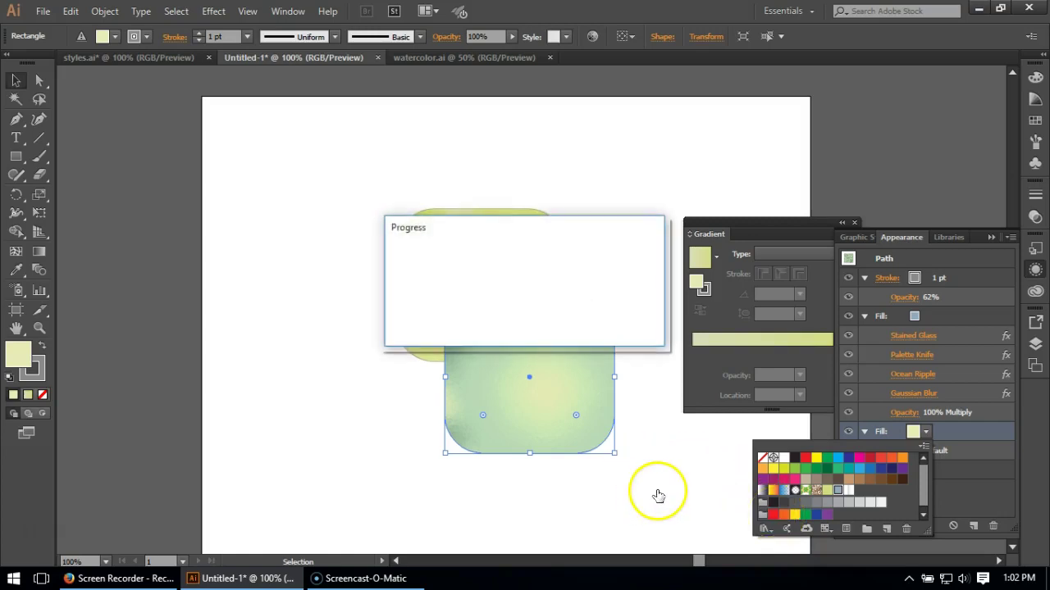
pyautogui.click(656, 494)
pyautogui.click(656, 495)
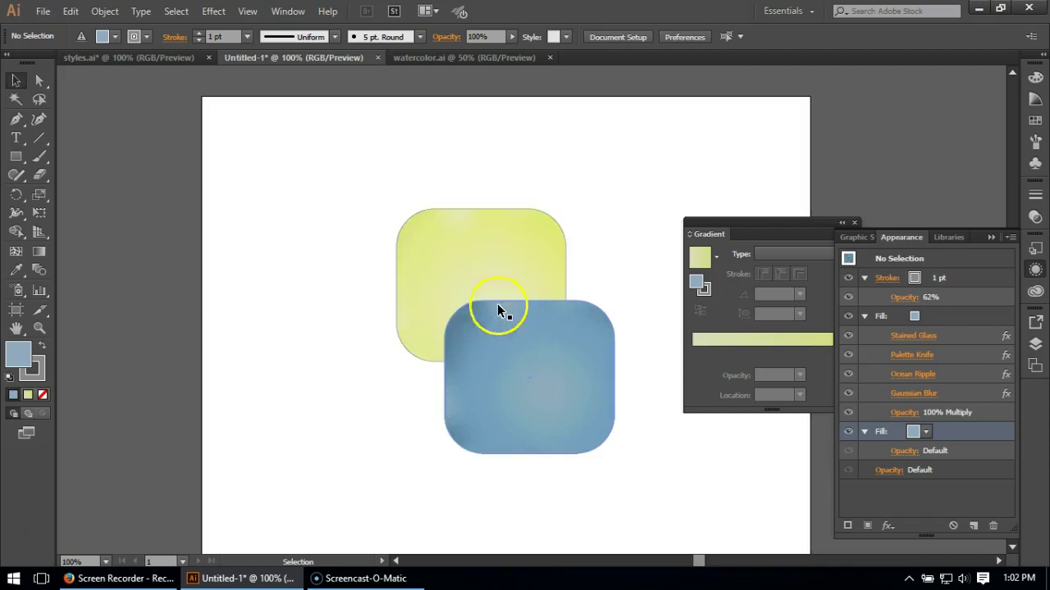
# Set the overall blending mode of the blue rectangle to Darken at 100% opacity and deselect it.
pyautogui.click(533, 374)
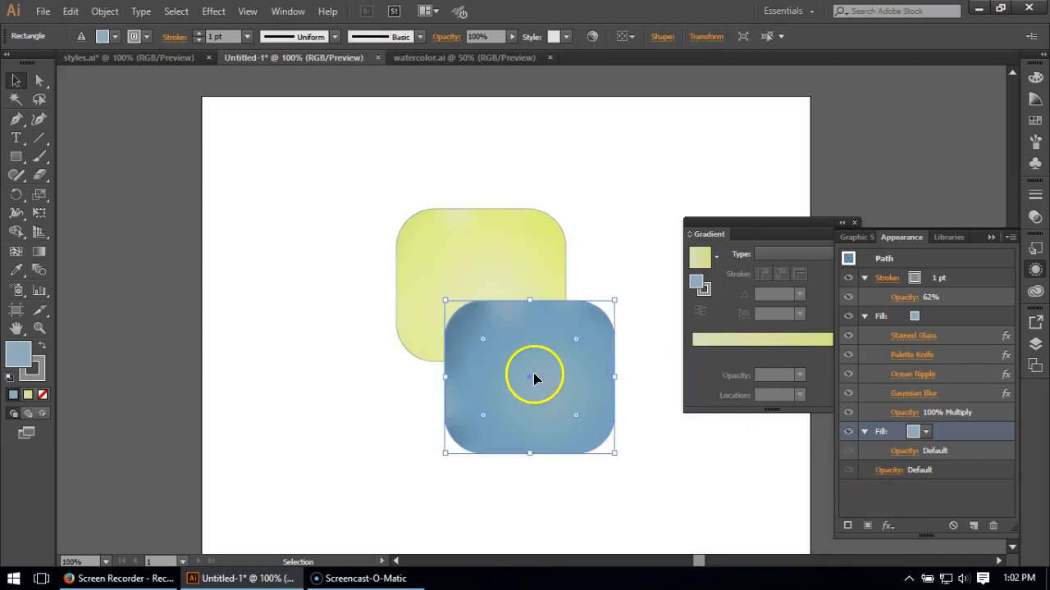
pyautogui.click(886, 470)
pyautogui.click(777, 355)
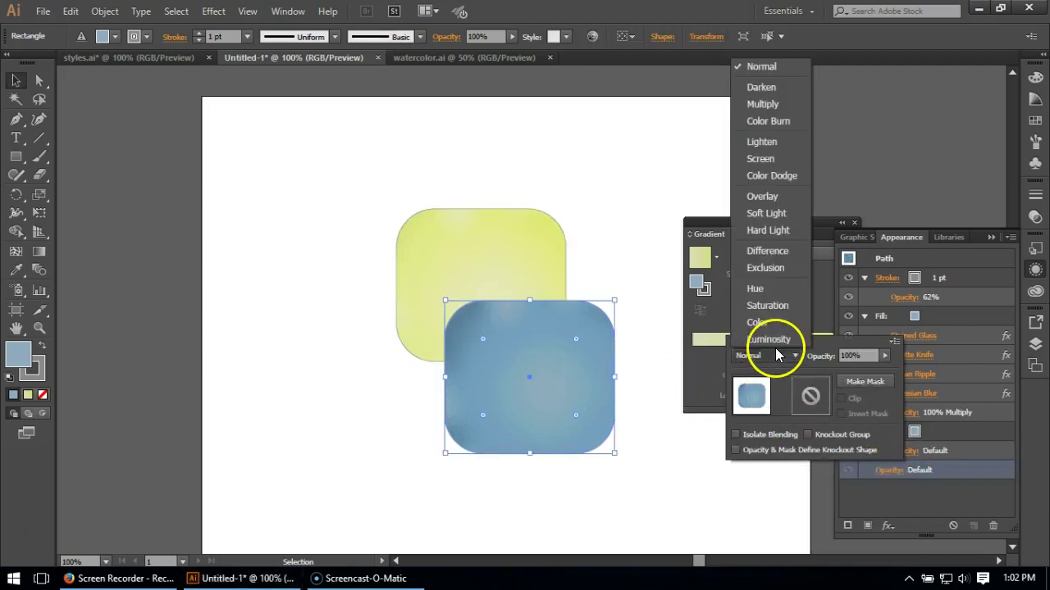
pyautogui.click(764, 70)
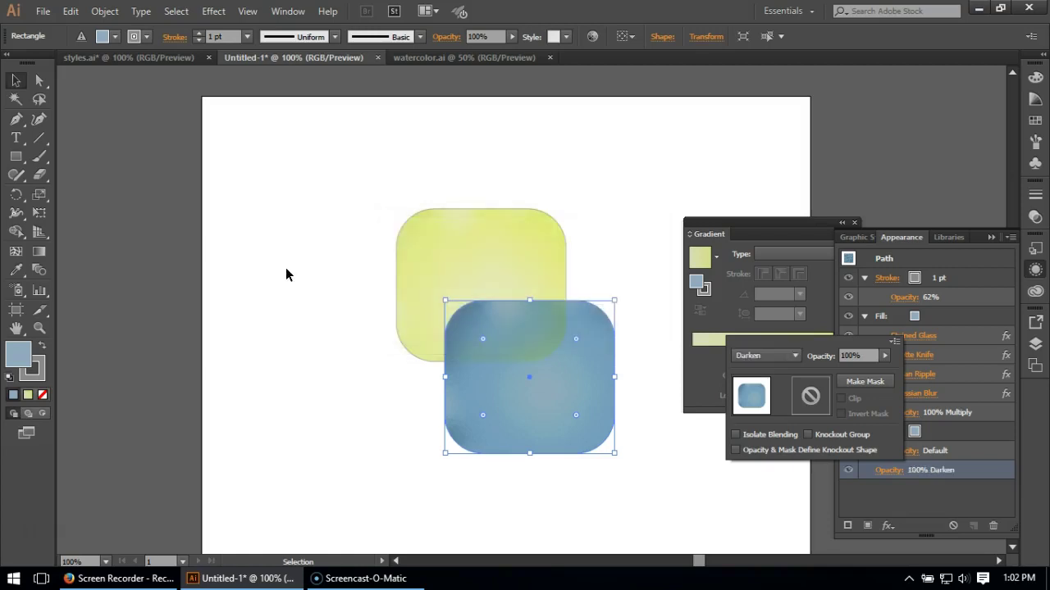
pyautogui.click(274, 354)
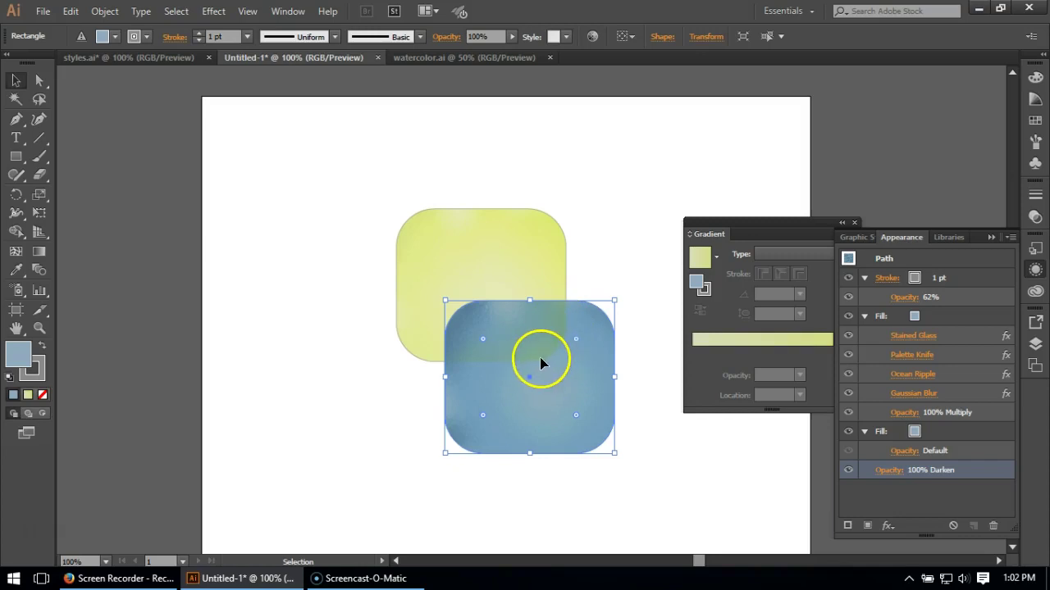
pyautogui.click(337, 393)
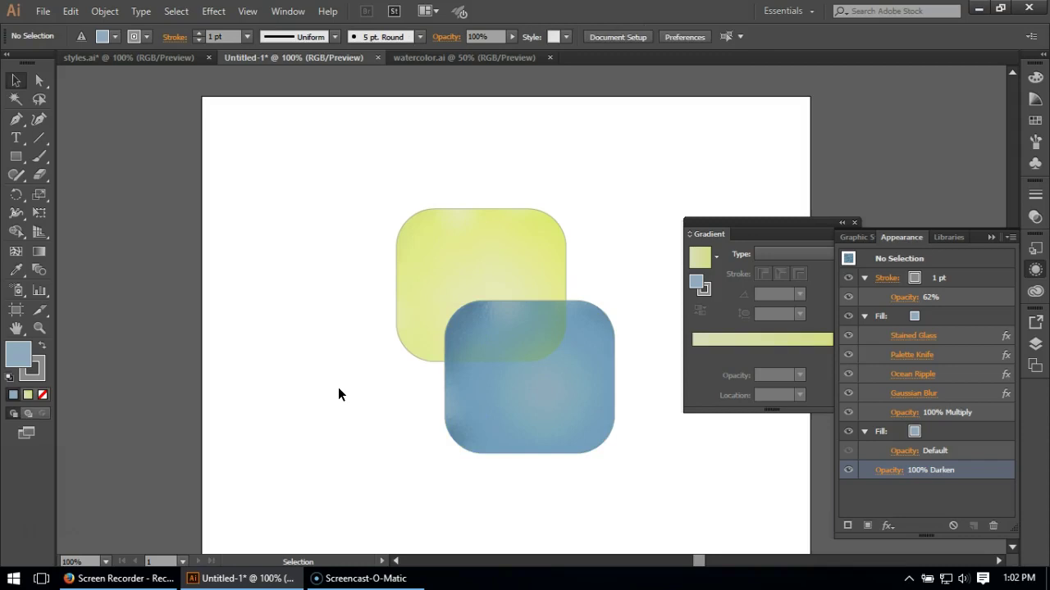